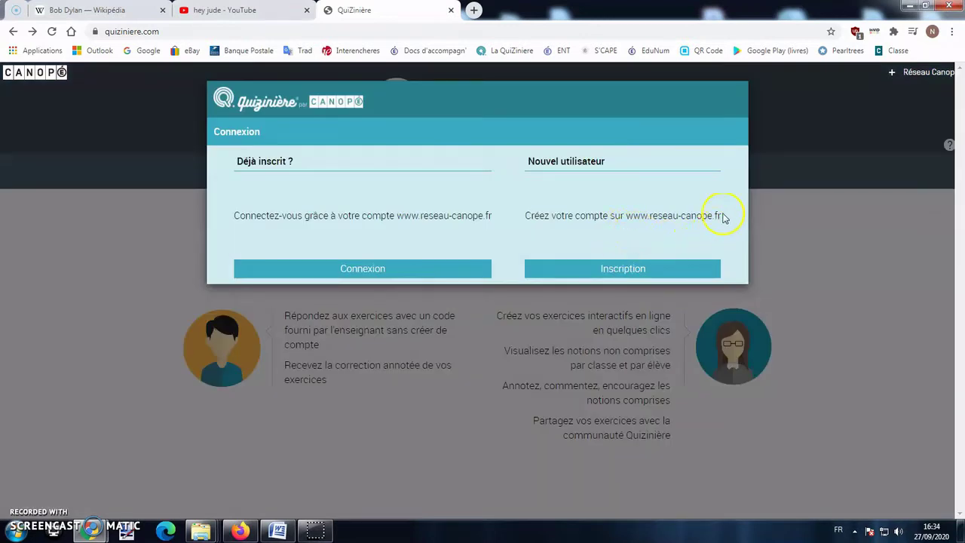
# Open the new-user registration form, review its required fields, and return to the Quizinière home page
pyautogui.click(624, 273)
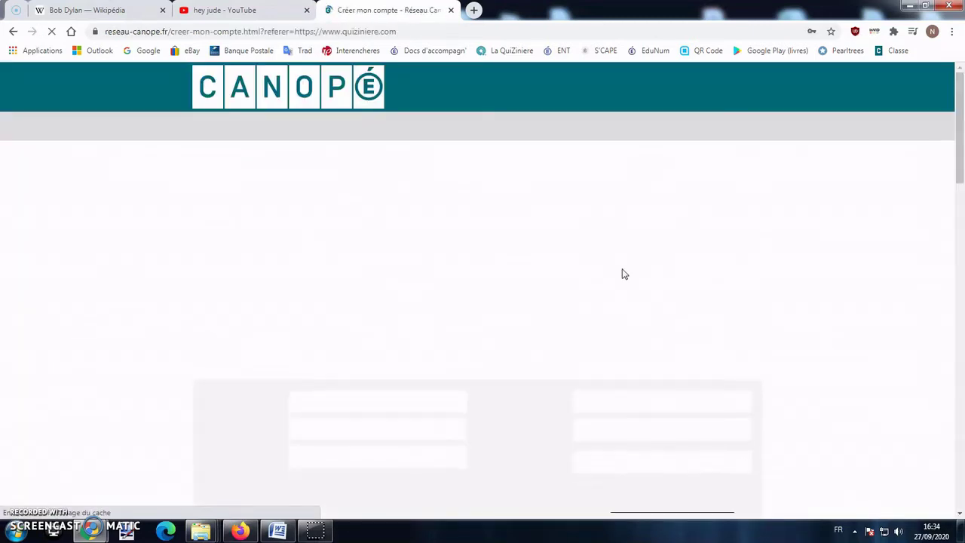
pyautogui.click(496, 300)
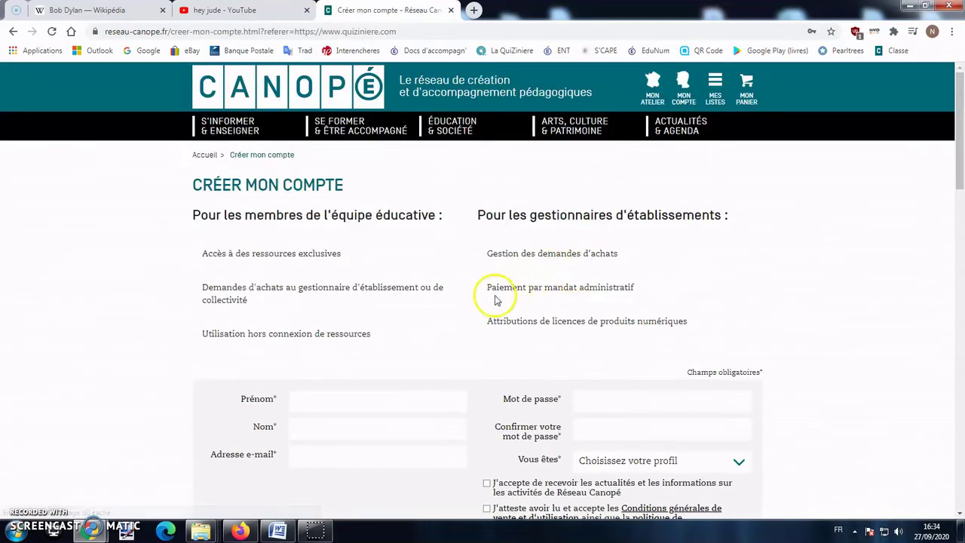
pyautogui.scroll(-1, 482, 303)
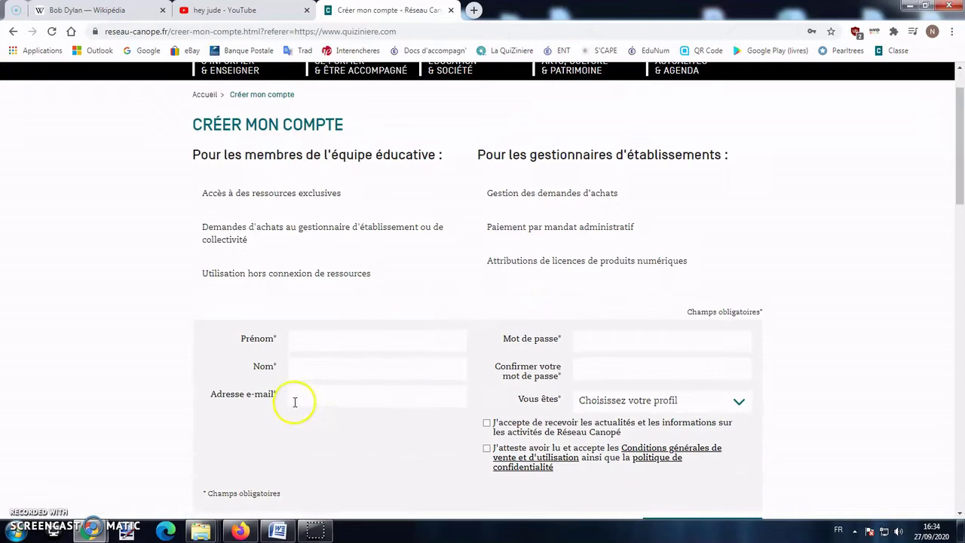
pyautogui.scroll(-1, 352, 404)
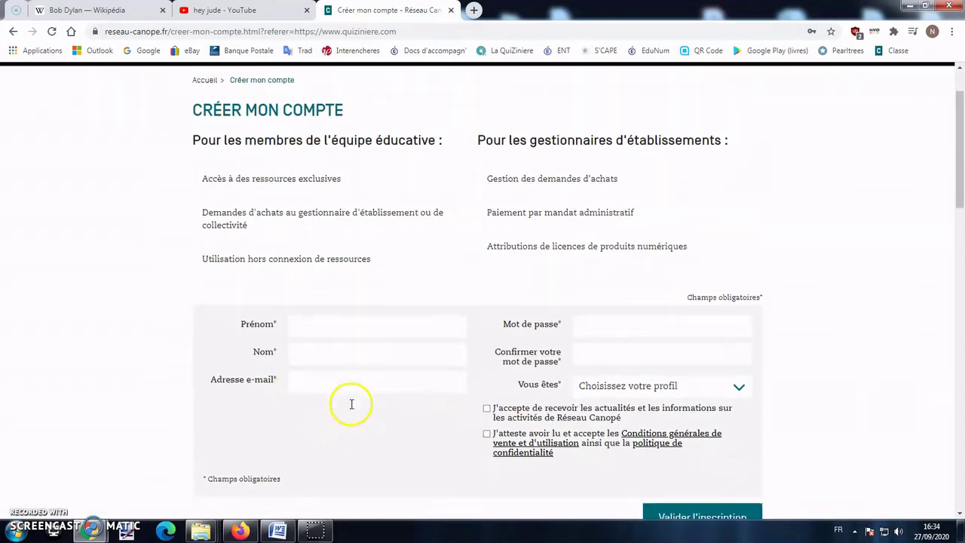
pyautogui.scroll(-1, 351, 404)
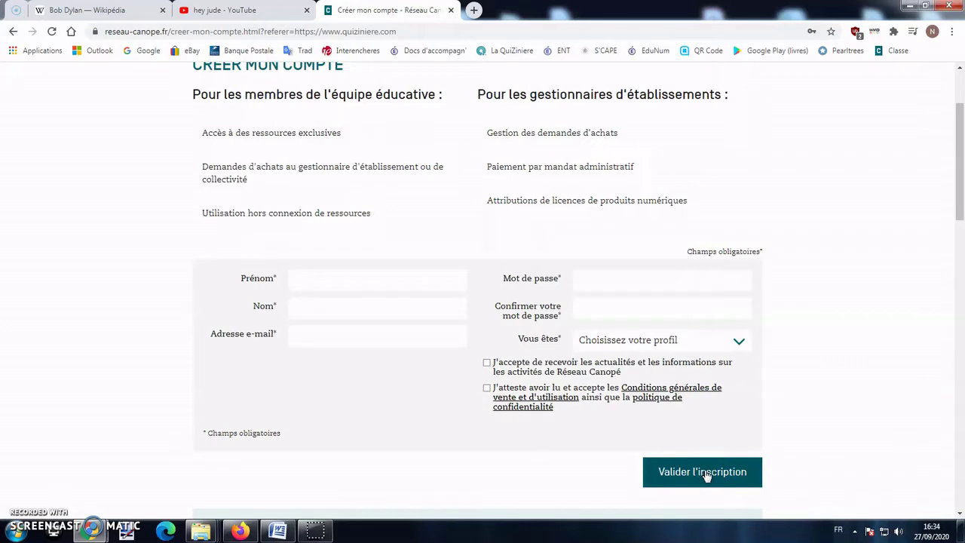
pyautogui.scroll(2, 369, 321)
pyautogui.click(13, 32)
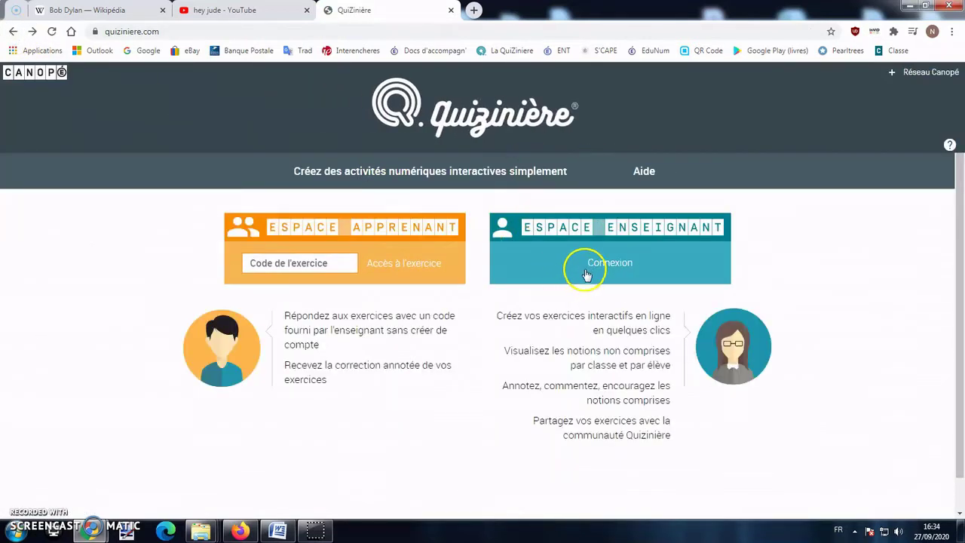
# Log in to the teacher space by entering the account password, and decline updating the saved password in the browser
pyautogui.click(602, 264)
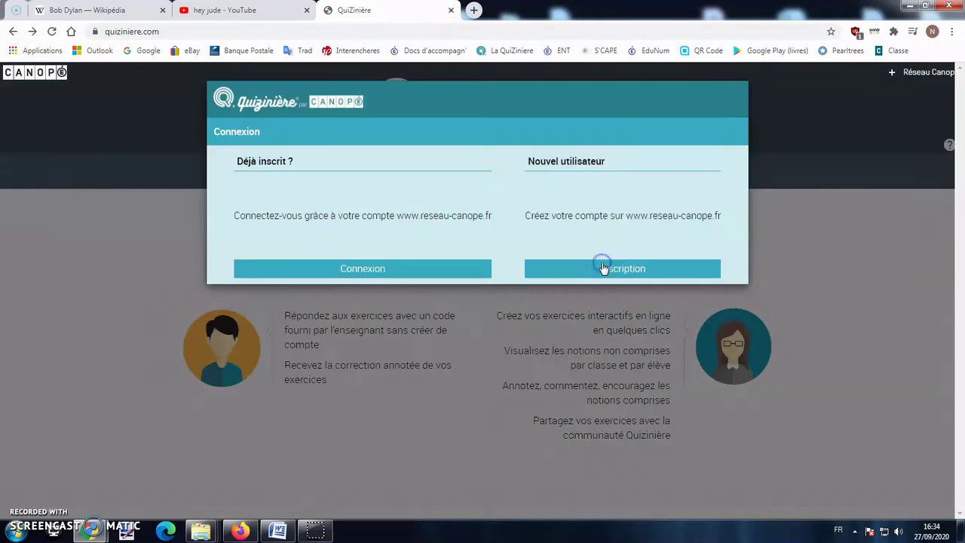
pyautogui.click(341, 265)
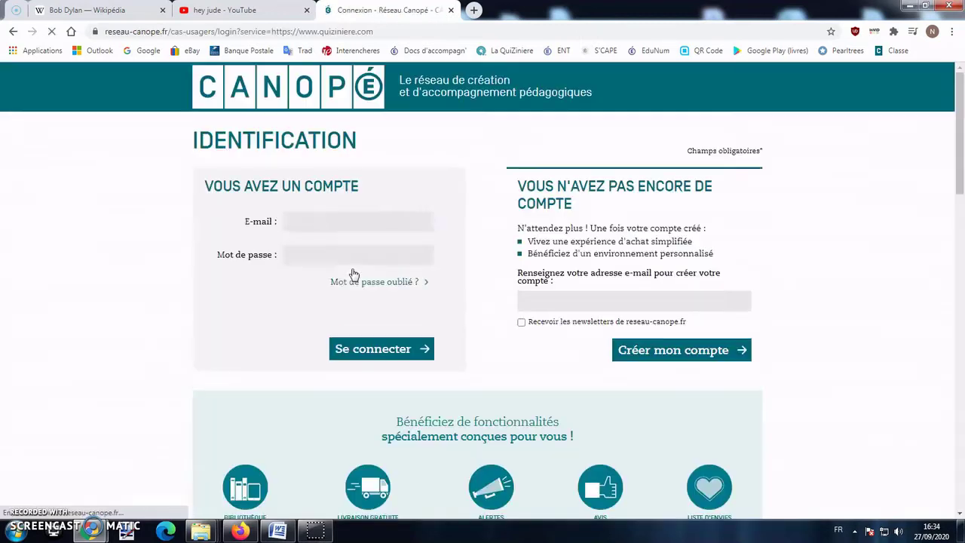
pyautogui.click(367, 254)
pyautogui.hotkey('ctrl', 'a')
pyautogui.write('j')
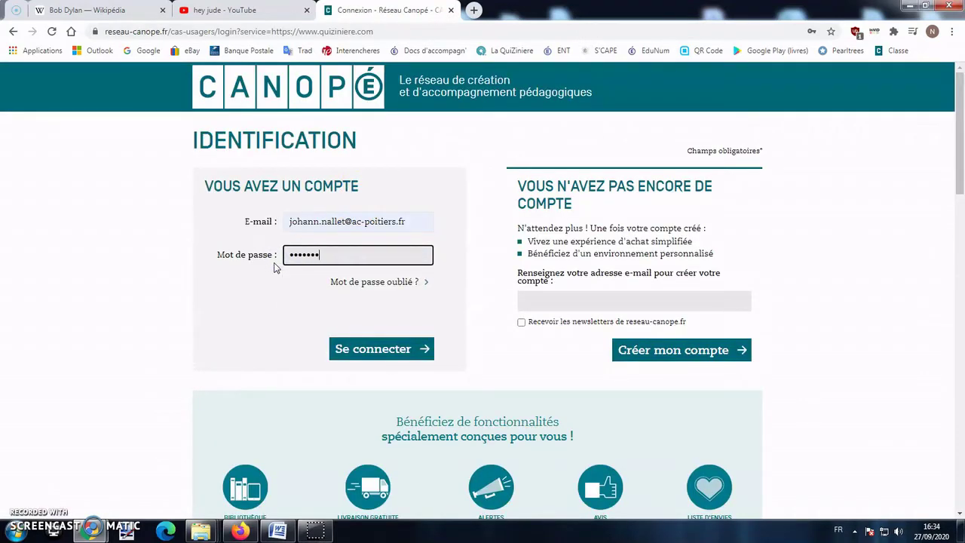
pyautogui.click(359, 350)
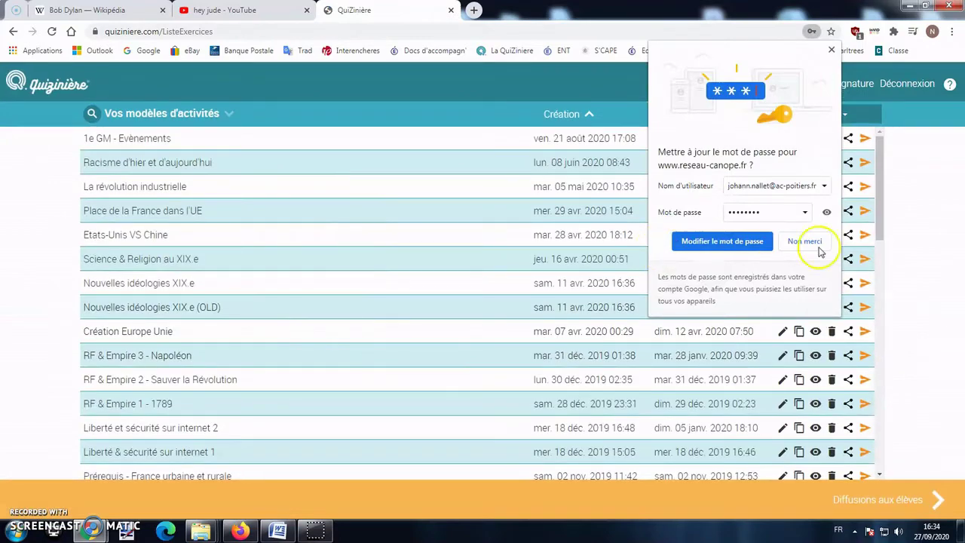
pyautogui.click(816, 246)
# Look through the existing activity models and create a new model
pyautogui.scroll(-7, 194, 241)
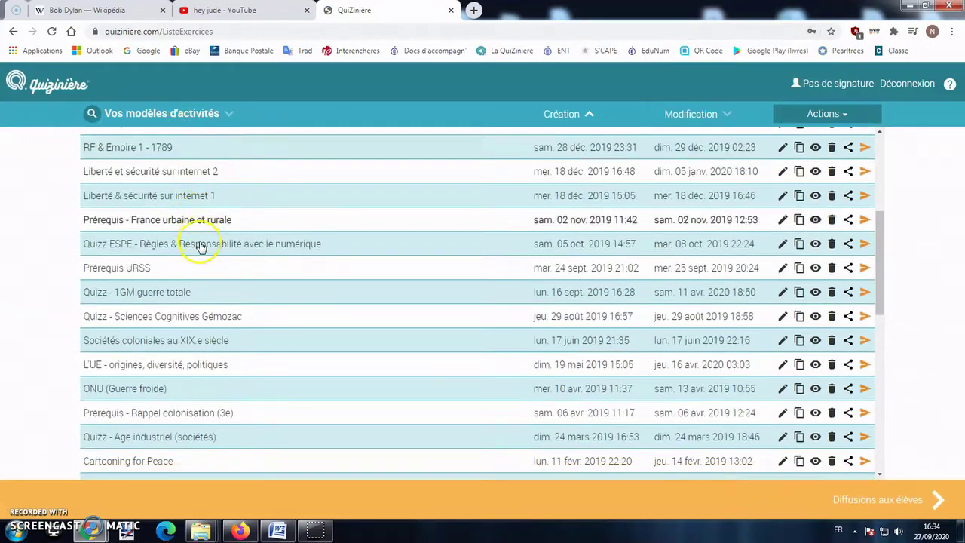
pyautogui.scroll(7, 203, 275)
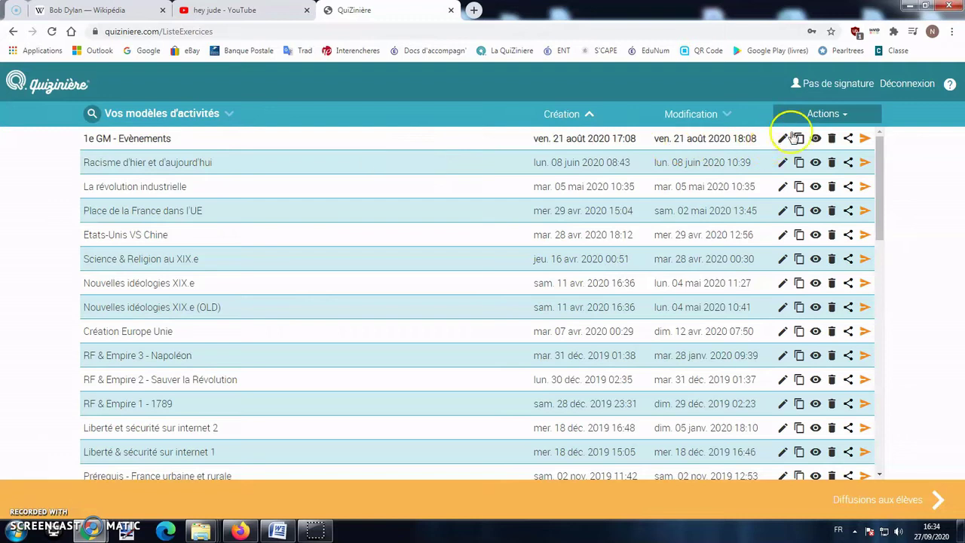
pyautogui.click(820, 117)
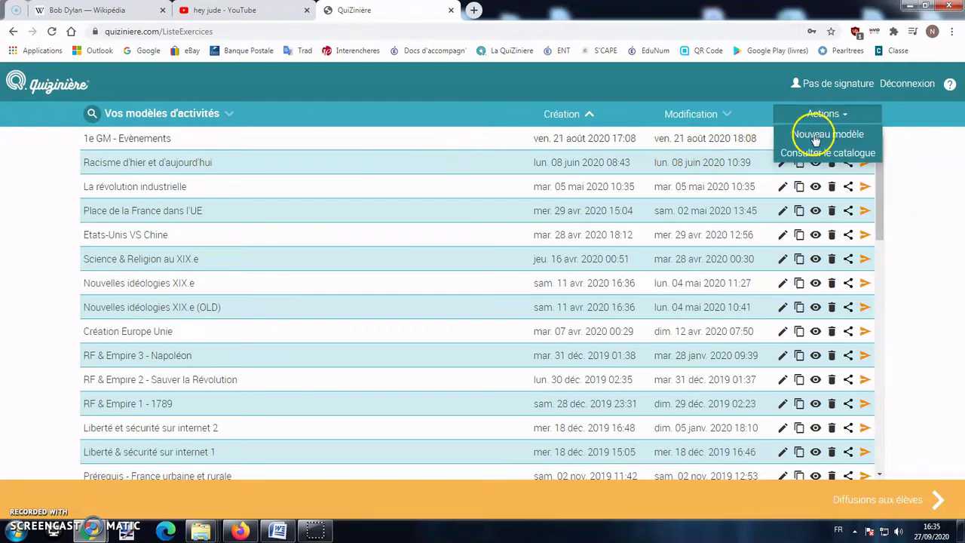
pyautogui.click(809, 134)
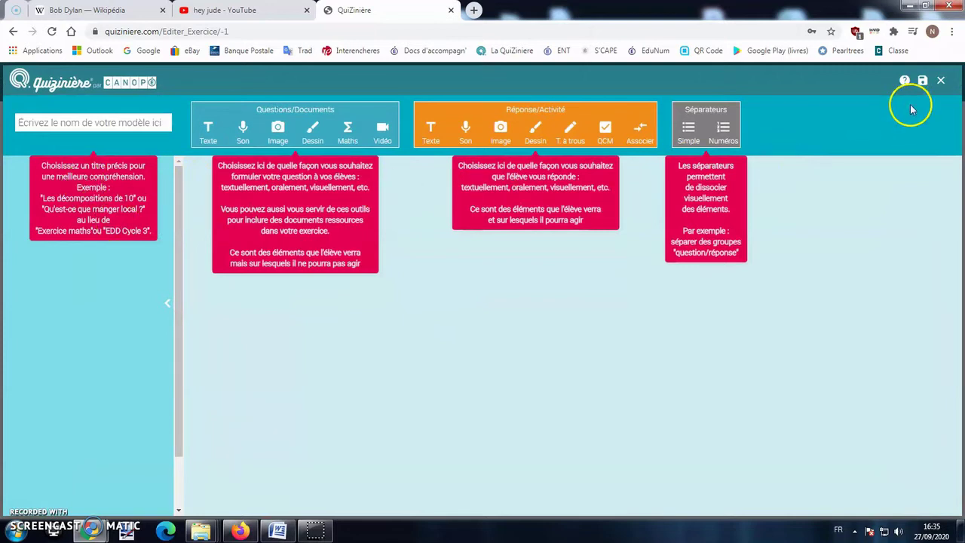
# Hide the help bubbles in the editor and name the model Musique
pyautogui.click(905, 80)
pyautogui.click(905, 80)
pyautogui.click(905, 81)
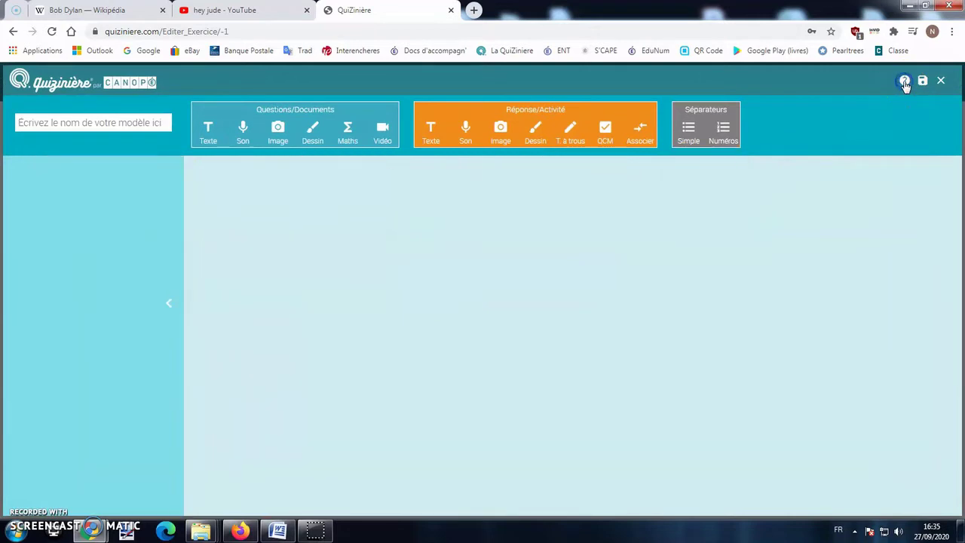
pyautogui.click(118, 125)
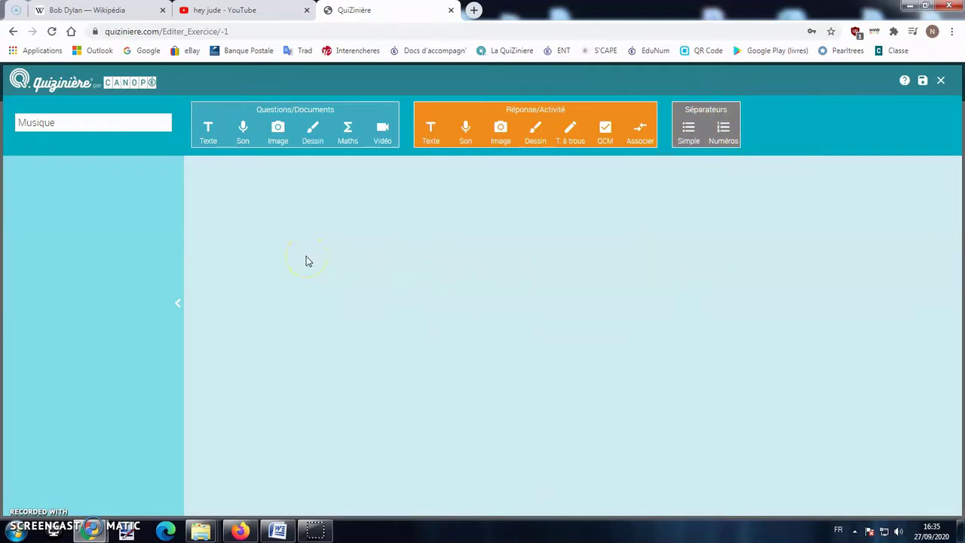
# Add a question image block to the model and load the image file Zic1 into it
pyautogui.click(278, 132)
pyautogui.click(540, 182)
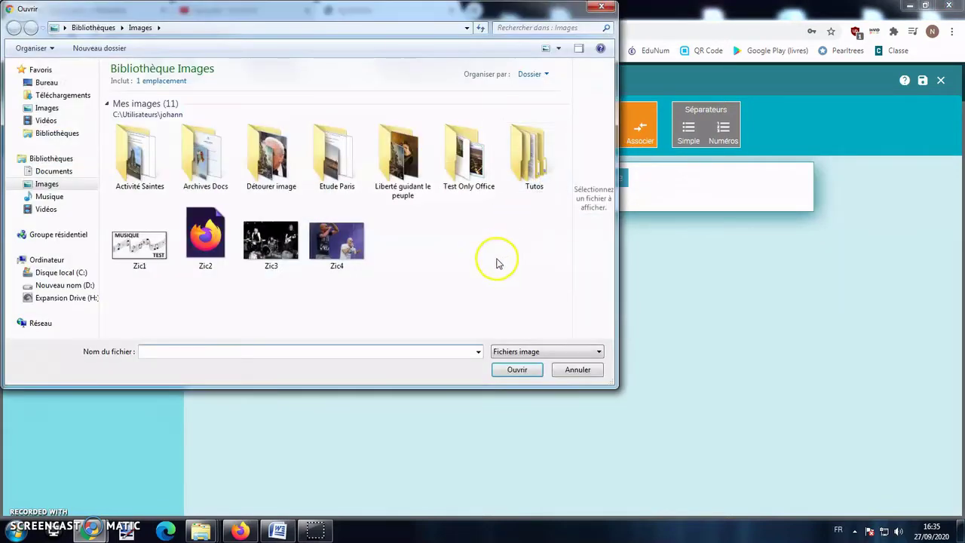
pyautogui.doubleClick(134, 257)
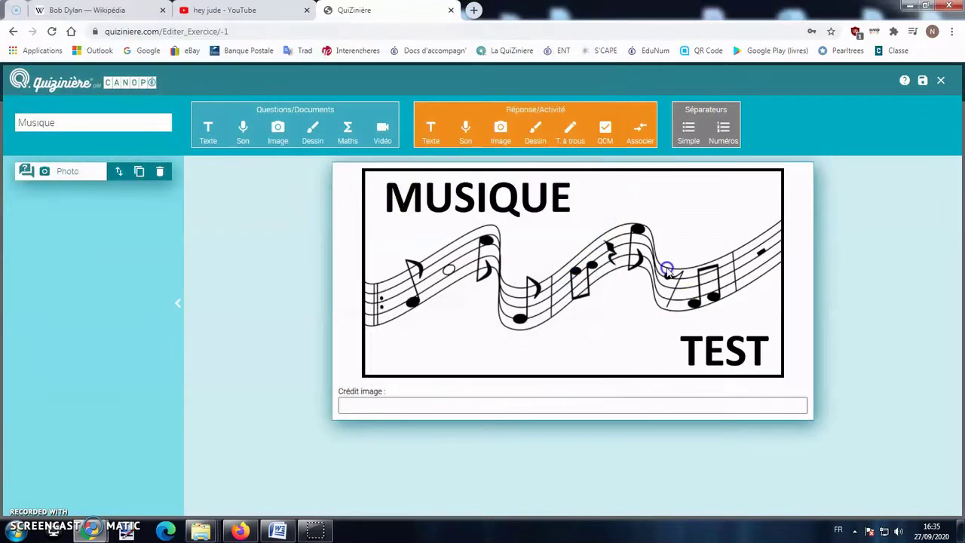
pyautogui.click(263, 245)
# Add a second question image block below the first and load the image file Zic2 into it
pyautogui.click(276, 130)
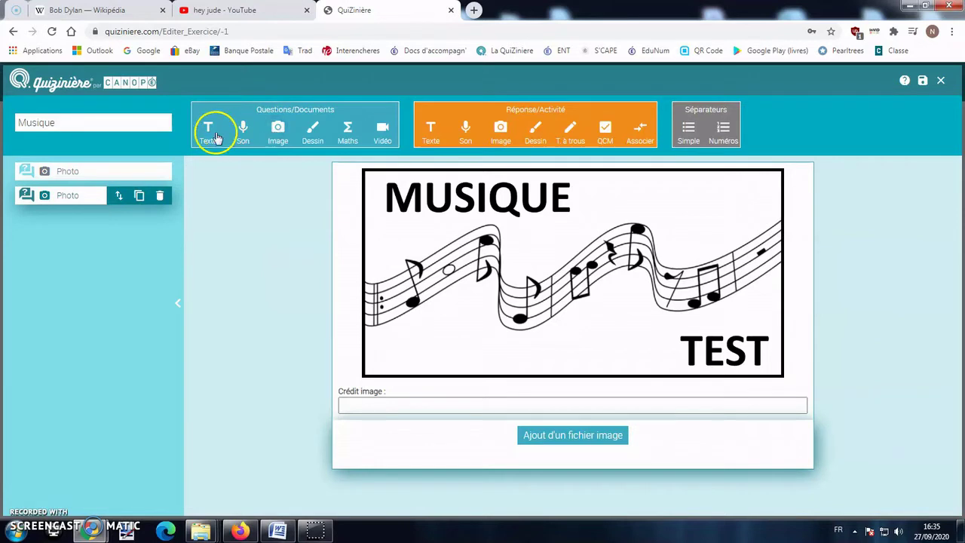
pyautogui.click(96, 173)
pyautogui.click(92, 196)
pyautogui.click(83, 172)
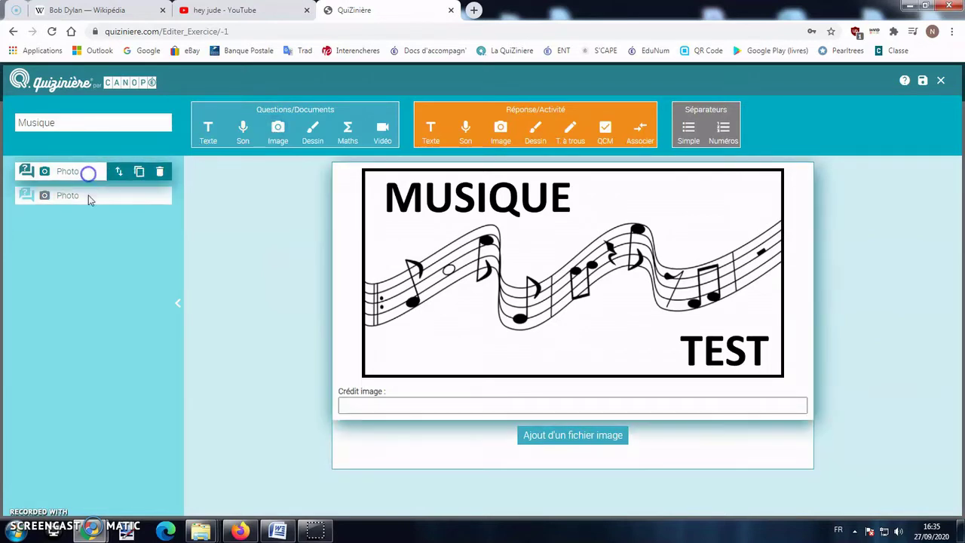
pyautogui.click(86, 195)
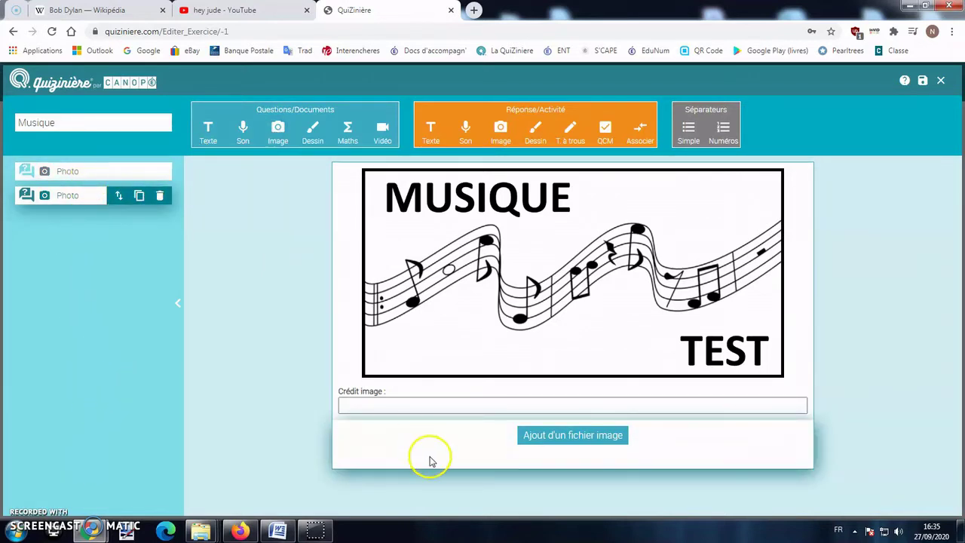
pyautogui.click(554, 437)
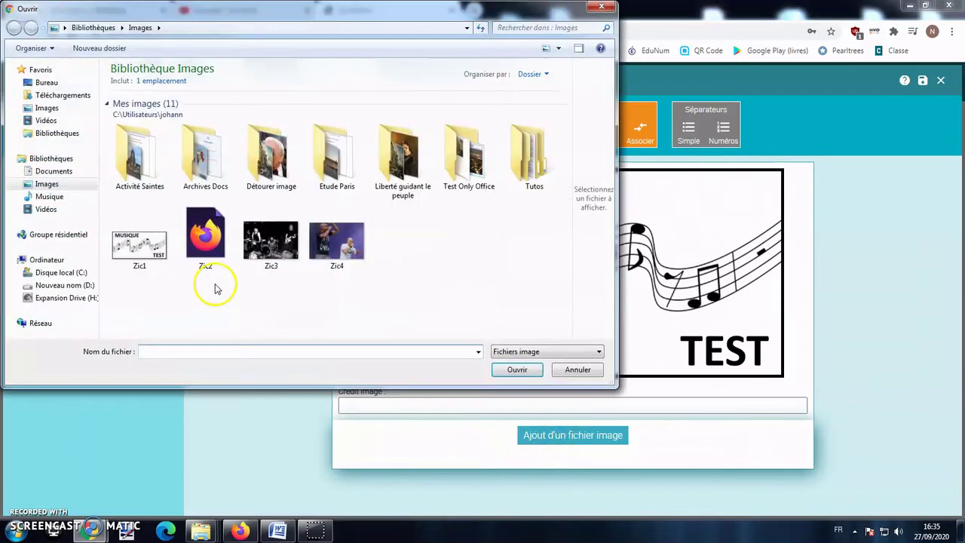
pyautogui.doubleClick(204, 245)
pyautogui.scroll(-3, 491, 309)
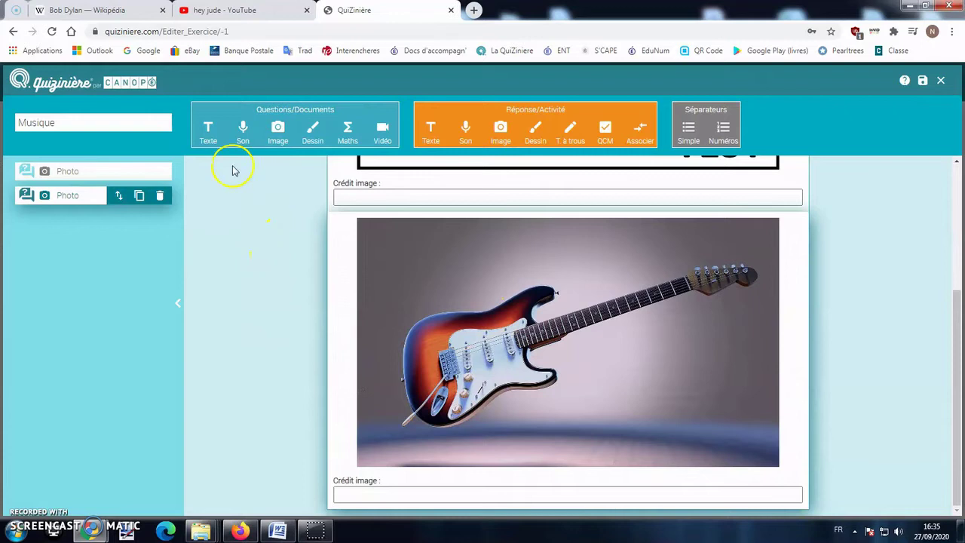
# Add a question text block below the guitar image reading "1) Quel est cet instru ?"
pyautogui.click(208, 128)
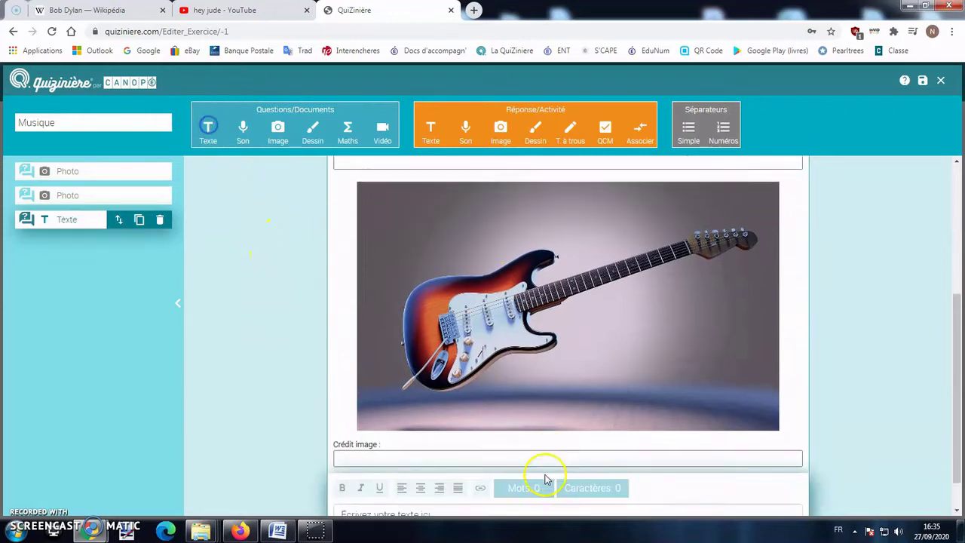
pyautogui.click(481, 481)
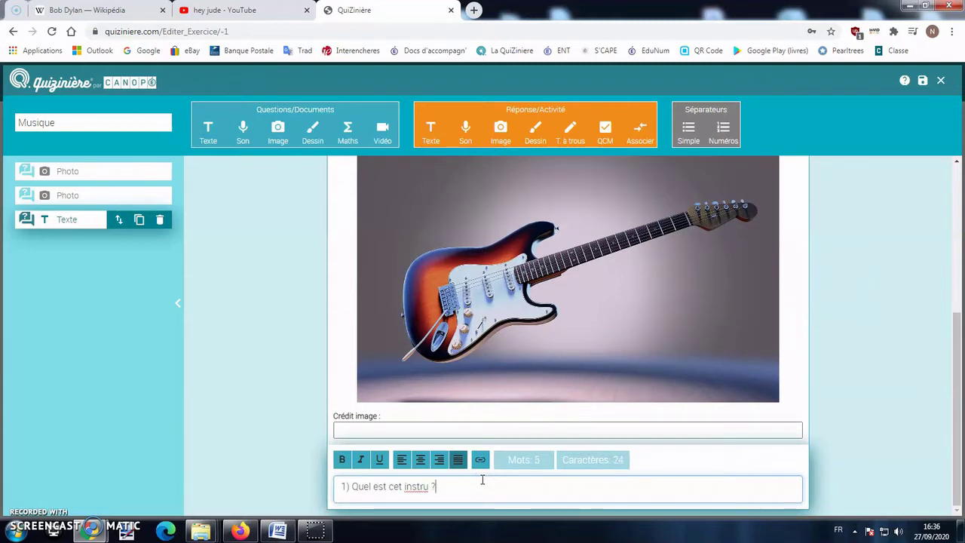
# Try bold, italic and underline formatting on the text of the first question
pyautogui.tripleClick(405, 486)
pyautogui.click(342, 461)
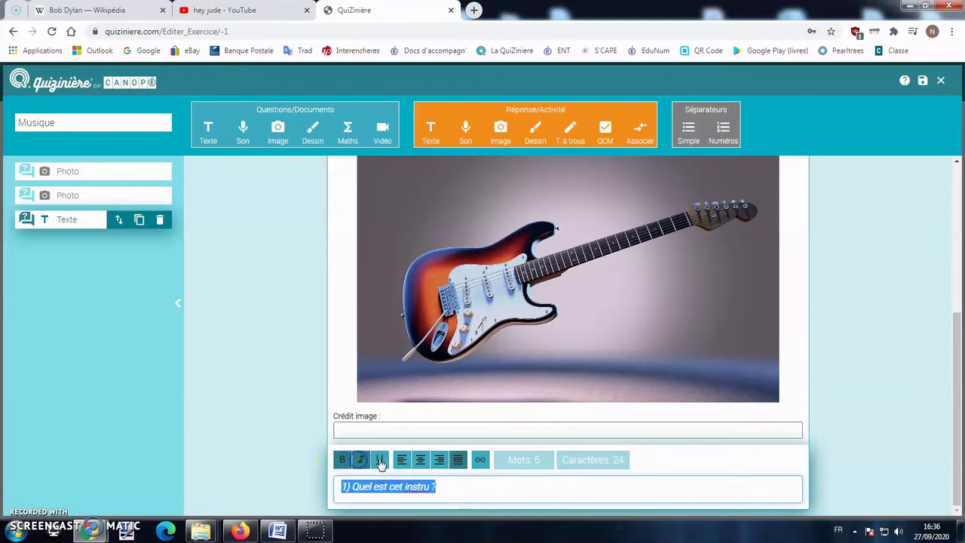
pyautogui.click(380, 460)
pyautogui.click(491, 492)
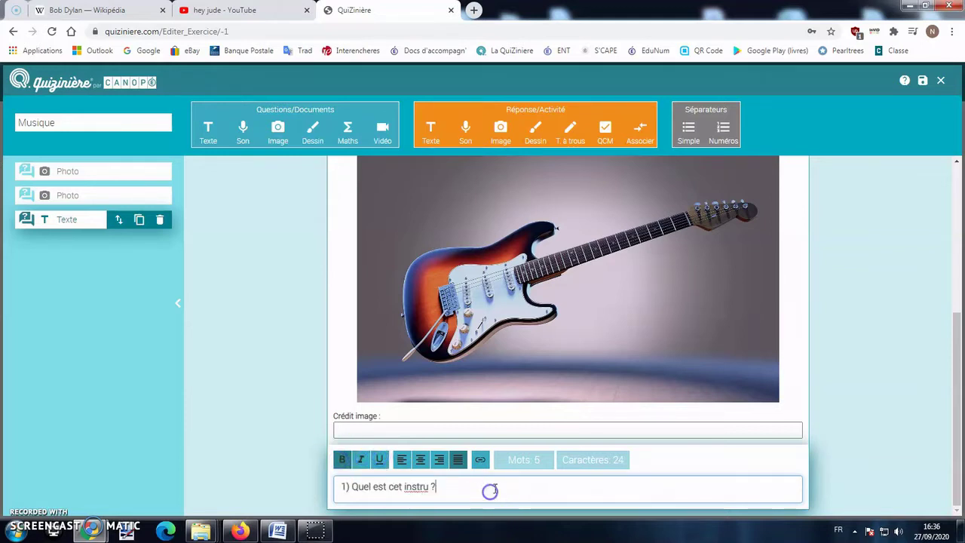
pyautogui.tripleClick(398, 490)
pyautogui.click(341, 458)
pyautogui.click(516, 491)
# Add a text answer field for question 1, followed by a question text block reading "2) Catégorie de la flûte ?"
pyautogui.click(430, 126)
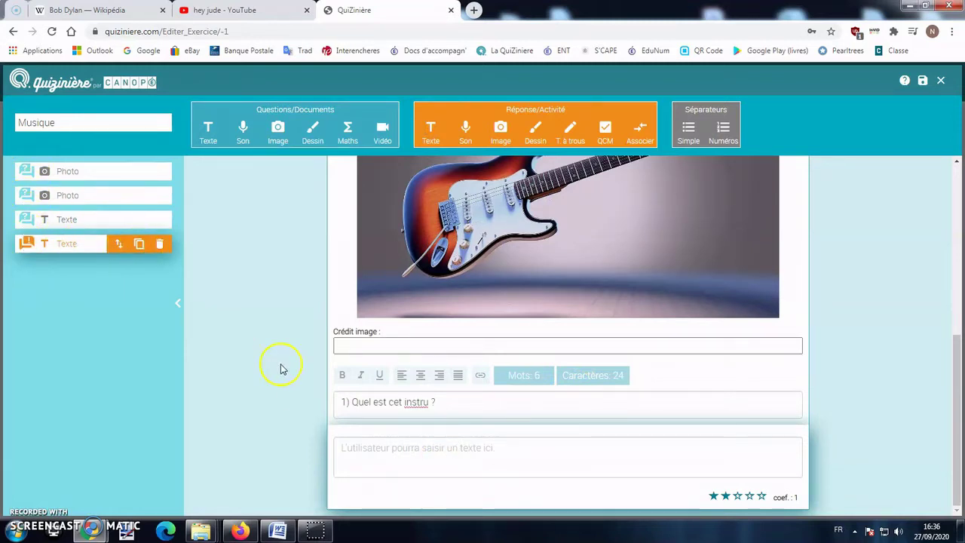
pyautogui.click(386, 451)
pyautogui.click(211, 148)
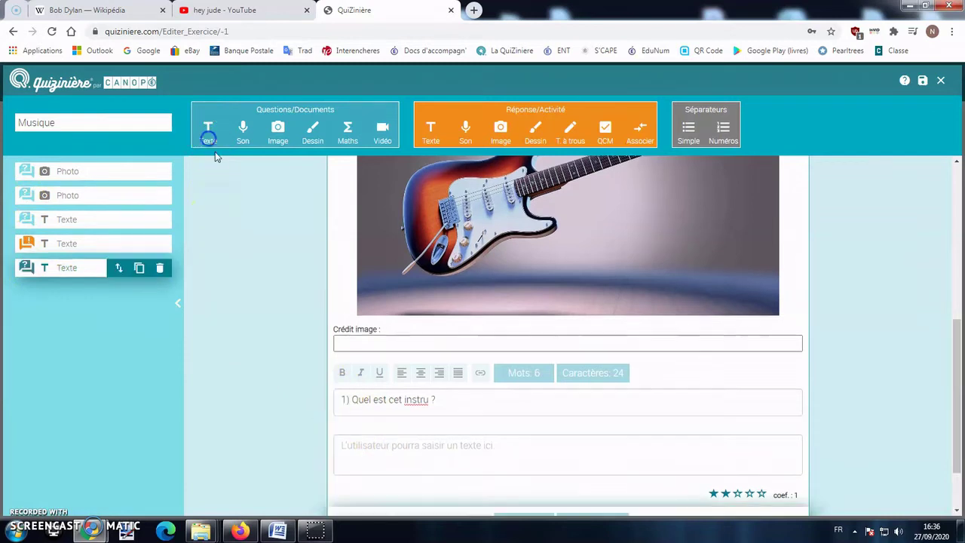
pyautogui.click(448, 498)
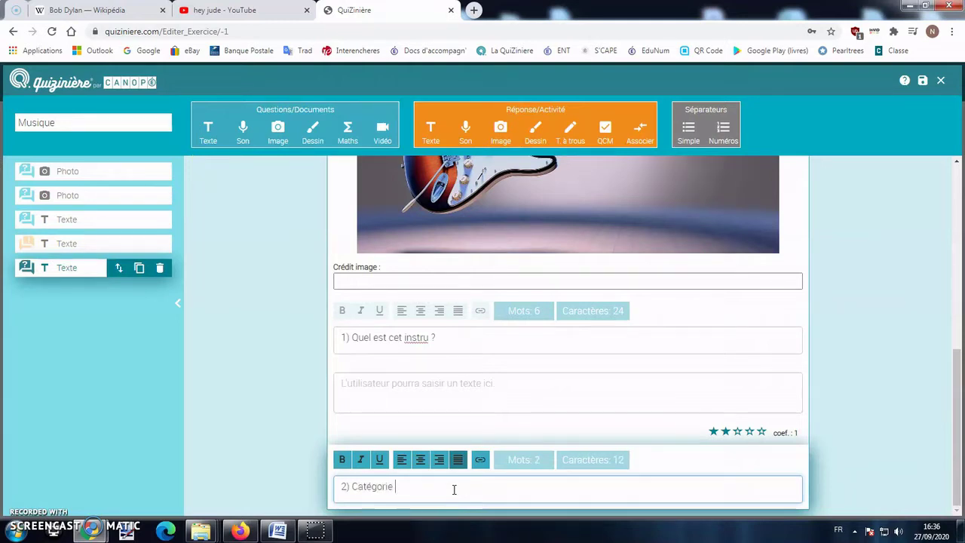
pyautogui.write('2) Catégorie de la flûte ?')
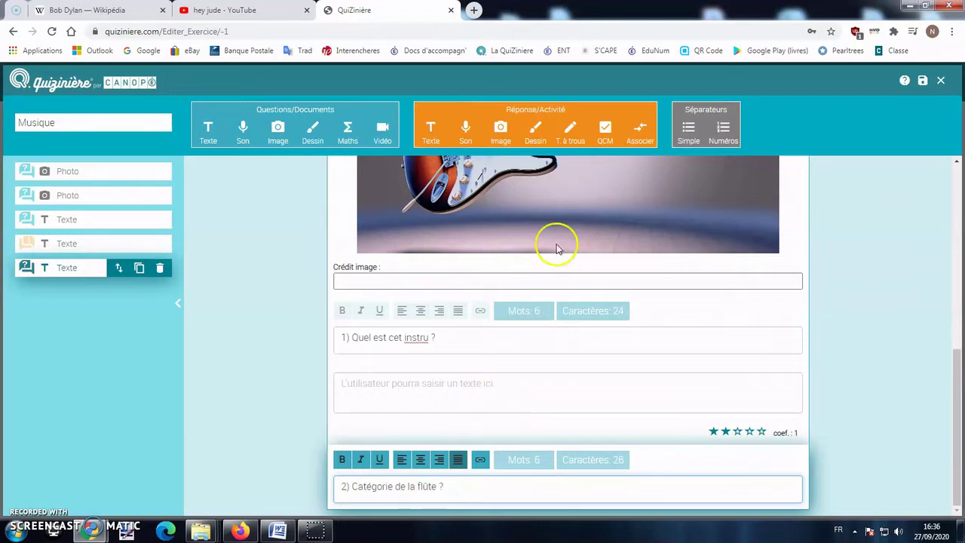
# Add a QCM answer block under question 2 with three answer lines and multiple choice enabled
pyautogui.click(605, 135)
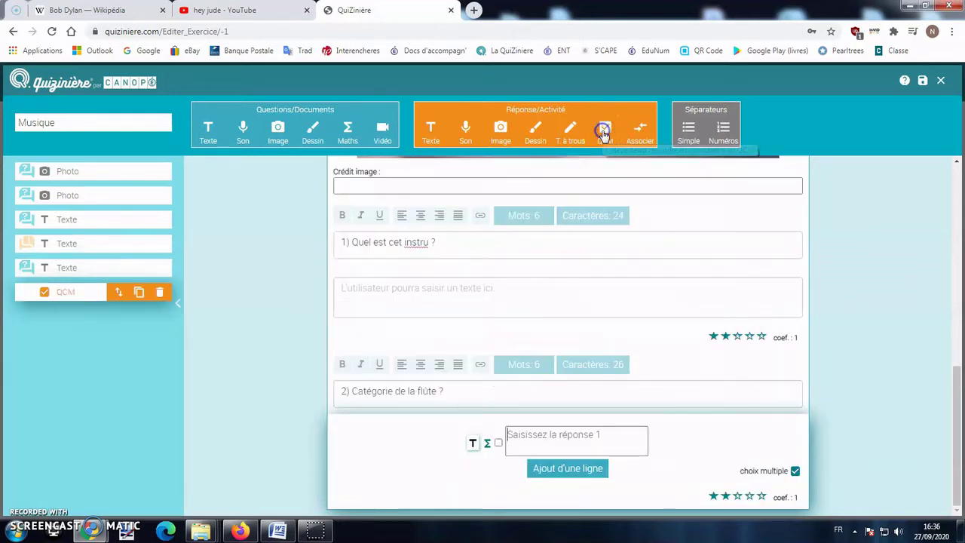
pyautogui.click(595, 469)
pyautogui.click(582, 470)
pyautogui.click(535, 469)
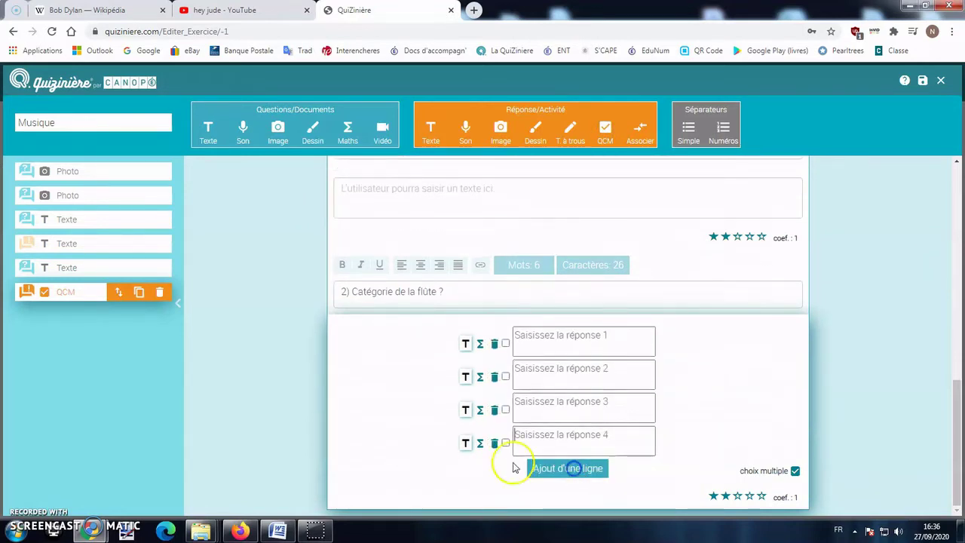
pyautogui.click(490, 442)
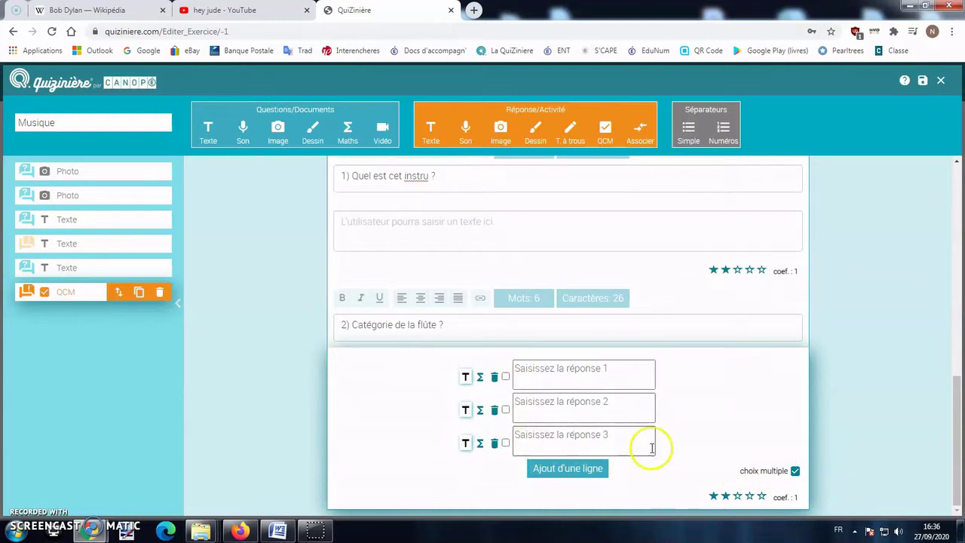
pyautogui.click(794, 472)
pyautogui.click(795, 471)
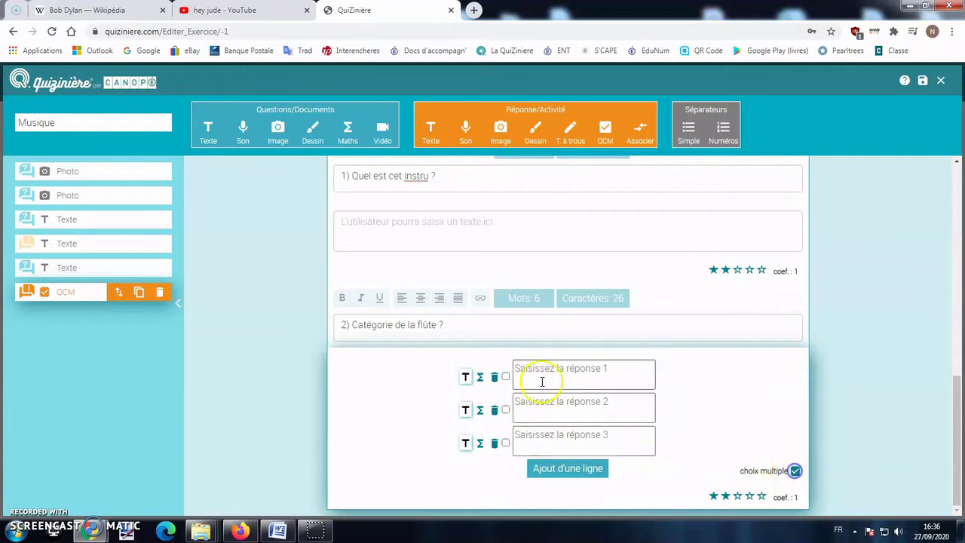
# Switch the QCM of question 2 to single choice and select the first answer line as correct
pyautogui.click(794, 470)
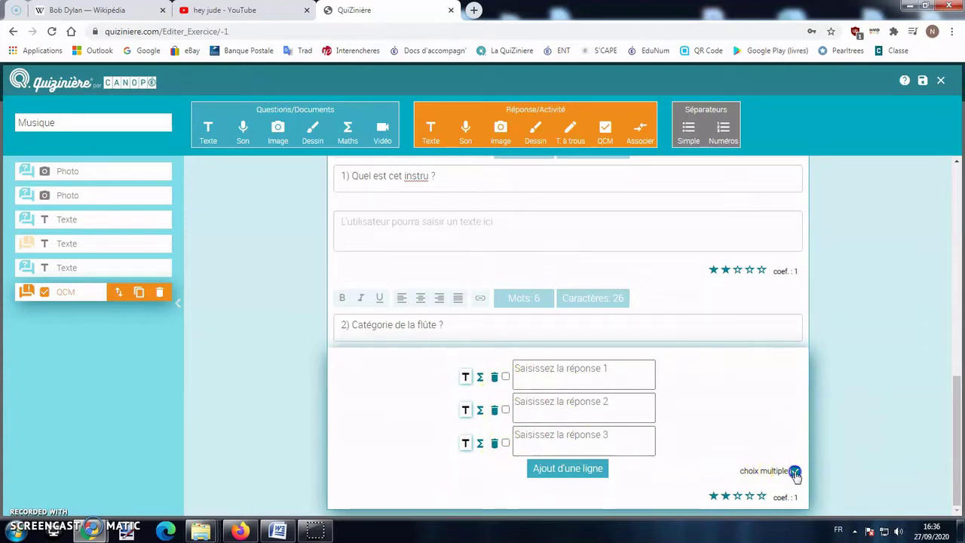
pyautogui.click(506, 409)
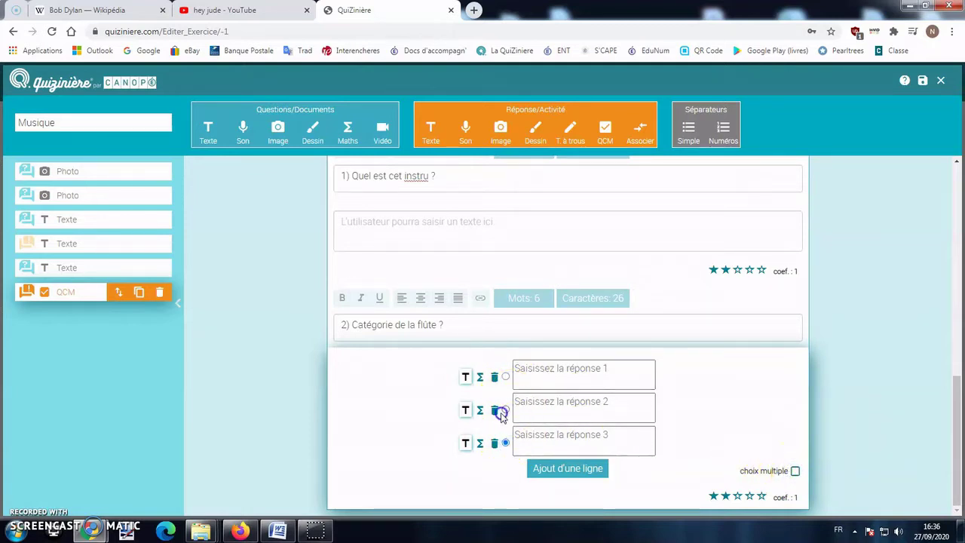
pyautogui.click(646, 448)
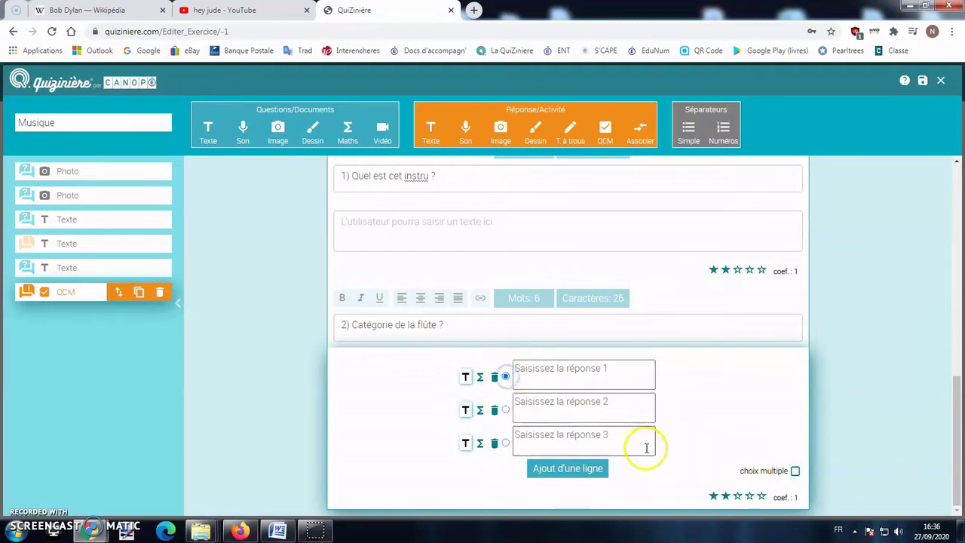
# Fill in question 2's answers as Cordes, Vent and Percussion, and mark Vent as the correct one
pyautogui.click(562, 376)
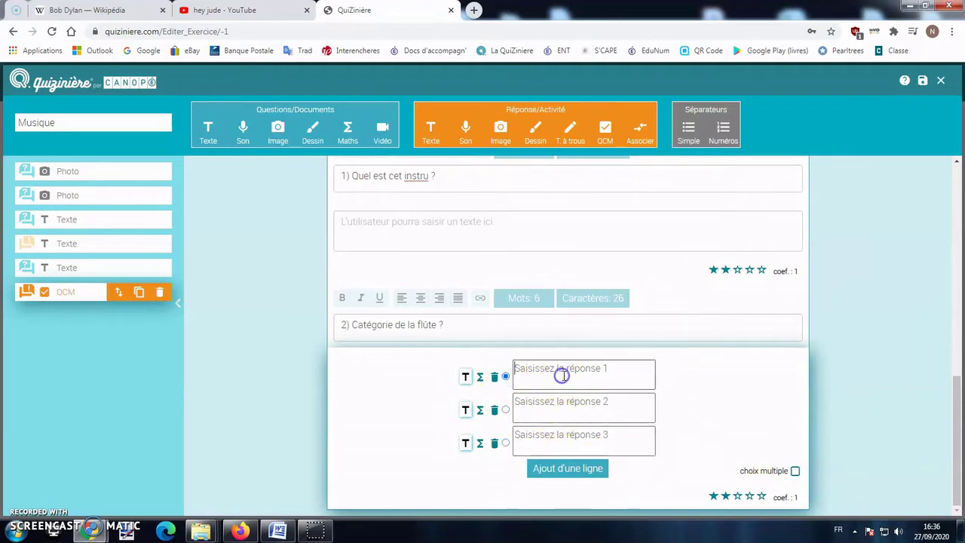
pyautogui.write('Cordes')
pyautogui.click(575, 405)
pyautogui.write('Vent')
pyautogui.click(576, 432)
pyautogui.write('Percussion')
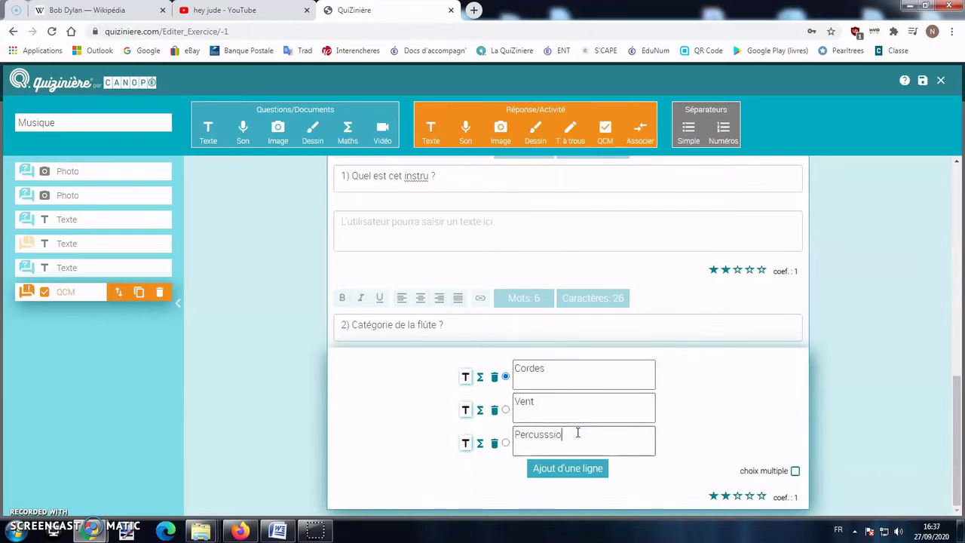
pyautogui.click(505, 409)
# Add a question text block below the QCM reading "3) Instru à cordes ?"
pyautogui.click(209, 134)
pyautogui.click(412, 480)
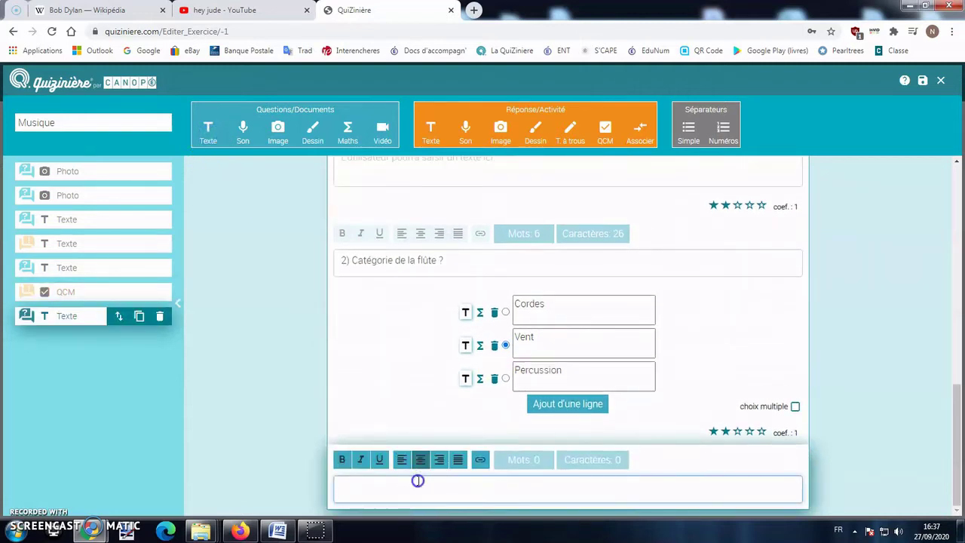
pyautogui.write('3)')
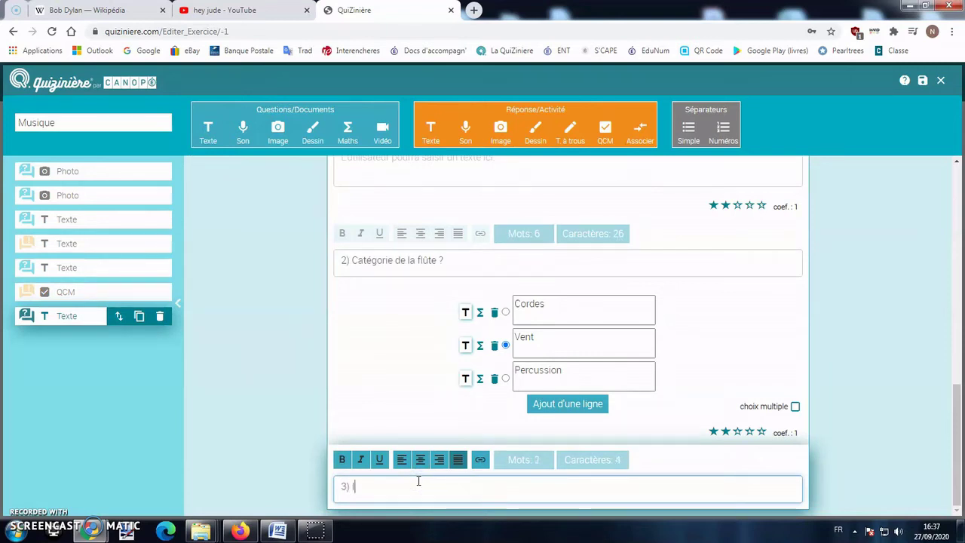
pyautogui.write(' Instru à codes ?')
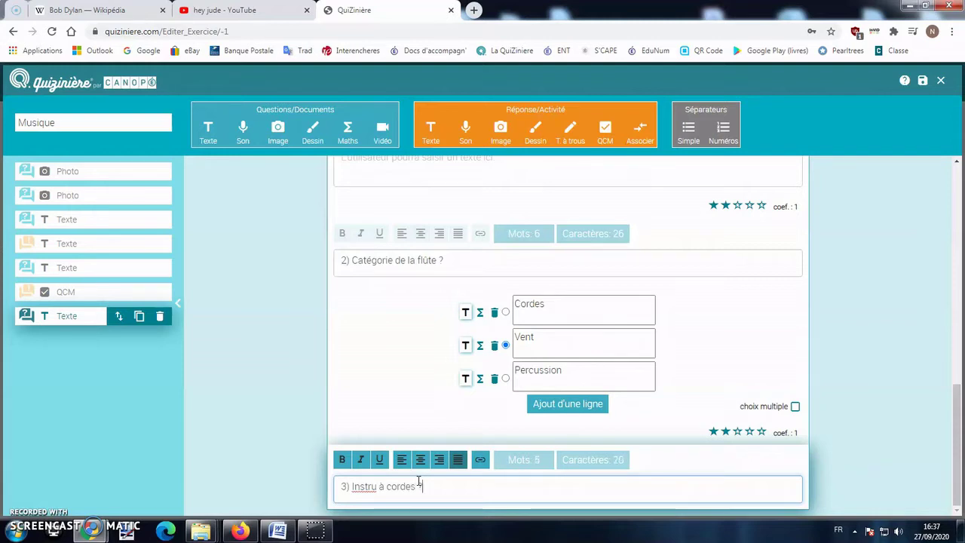
# Add a QCM answer block with three answer lines under question 3, keeping multiple choice enabled
pyautogui.click(606, 141)
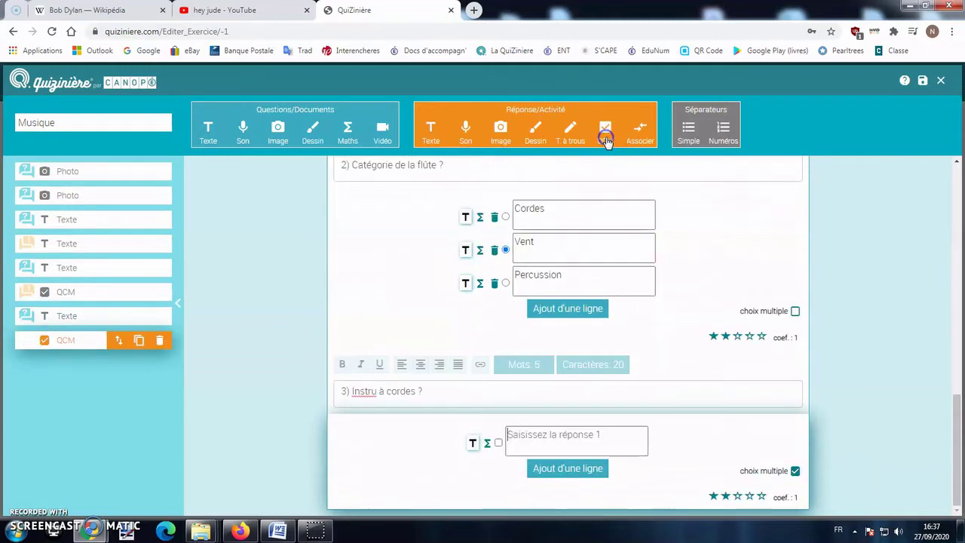
pyautogui.click(796, 472)
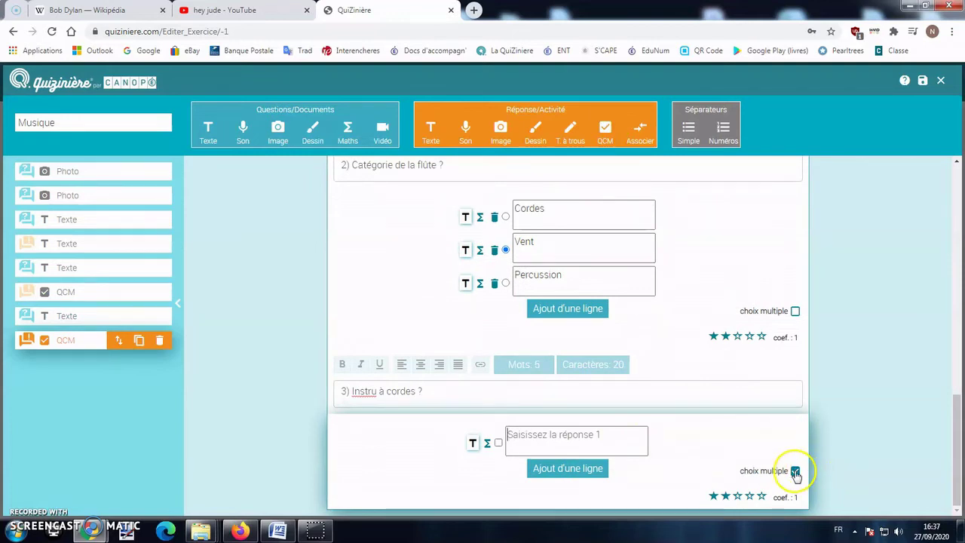
pyautogui.click(570, 471)
pyautogui.click(571, 472)
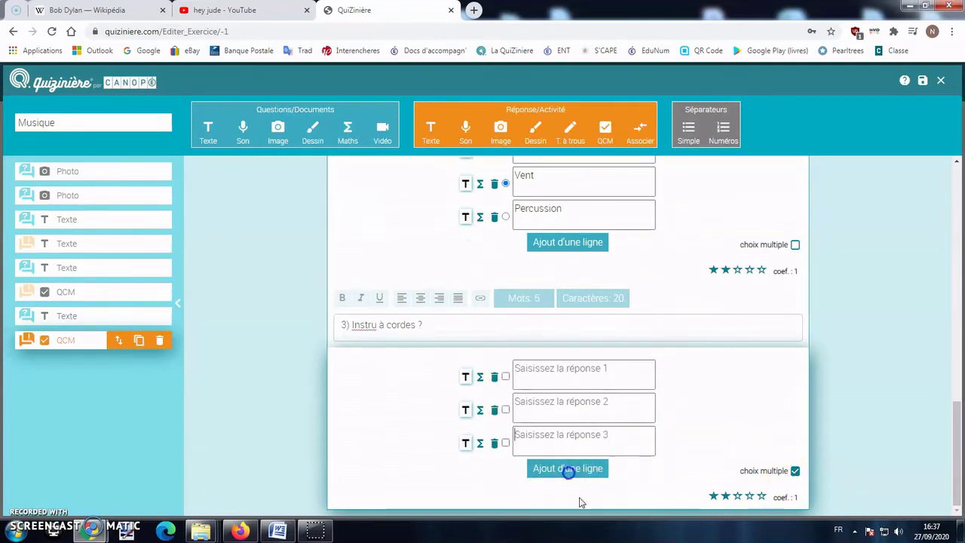
# Fill in question 3's answers as Violon, Contrebasse and Tambour, and mark Violon and Contrebasse as correct
pyautogui.click(558, 376)
pyautogui.write('Violon')
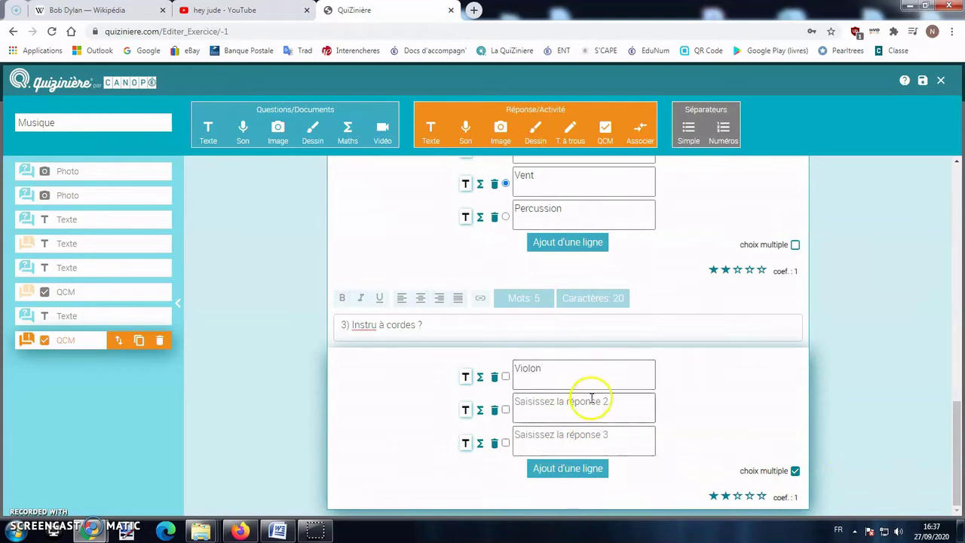
pyautogui.click(585, 403)
pyautogui.write('Contrebasse')
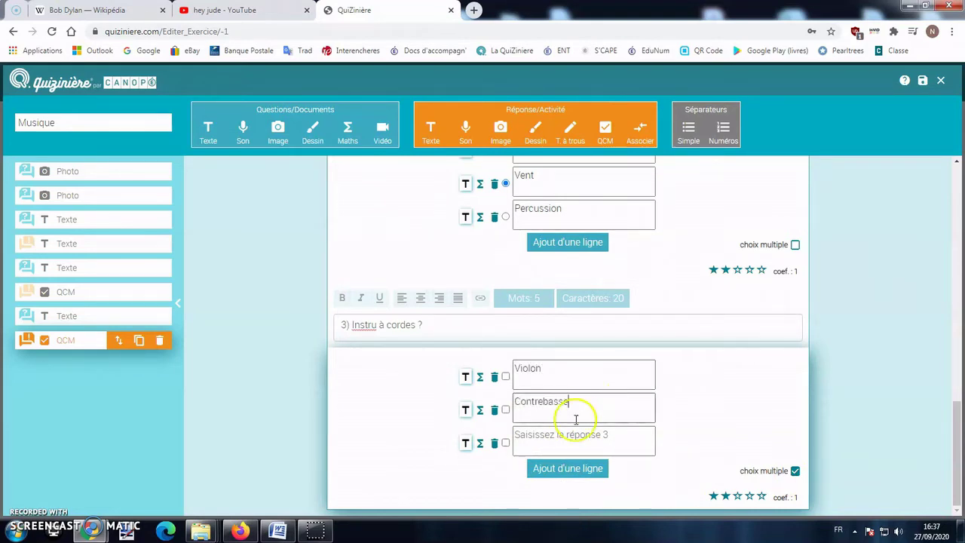
pyautogui.click(575, 443)
pyautogui.write('Tab')
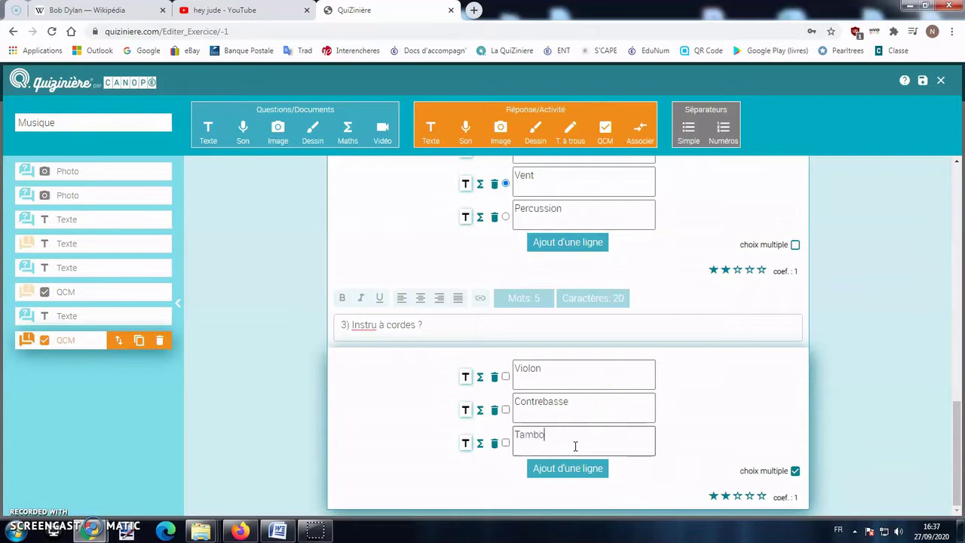
pyautogui.click(505, 376)
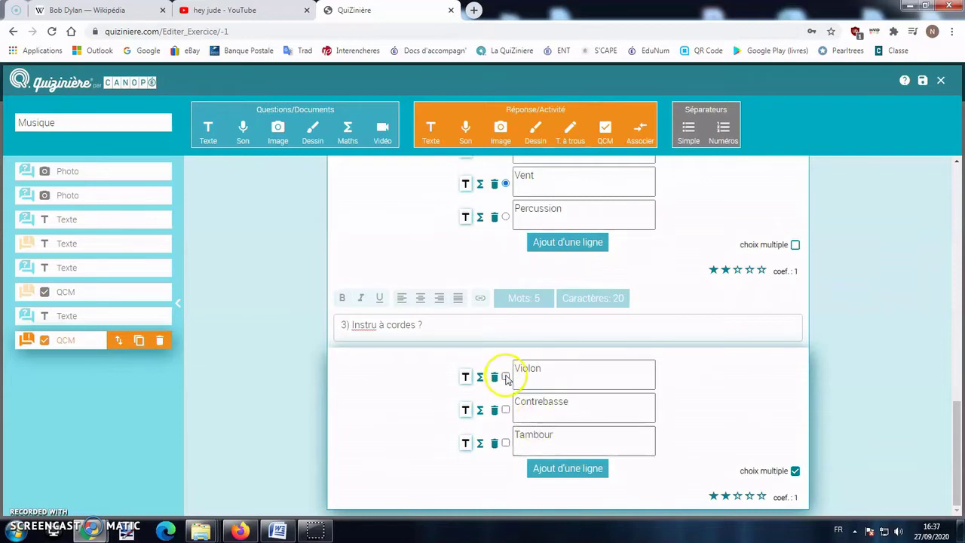
pyautogui.click(506, 411)
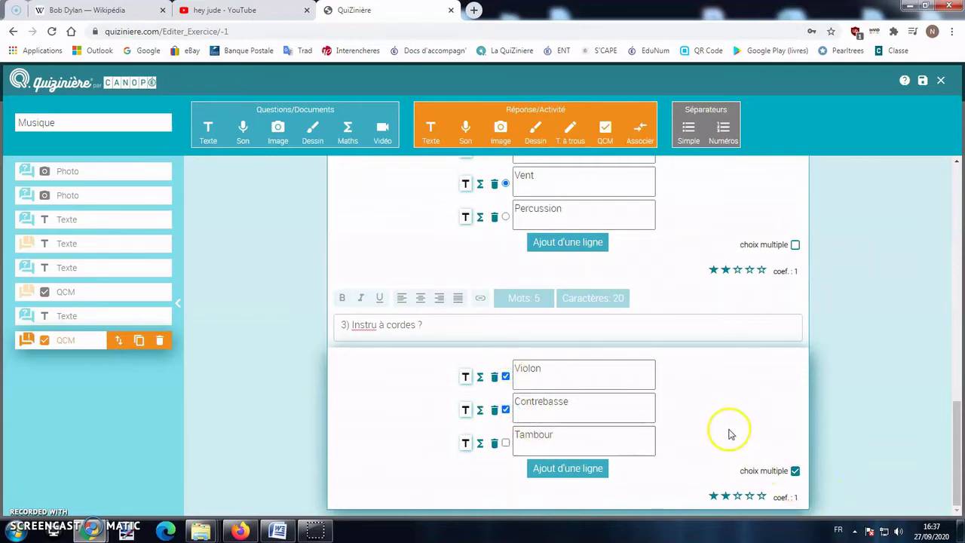
# Set the star rating of both QCM blocks to three stars, giving each a coefficient of 2
pyautogui.click(761, 270)
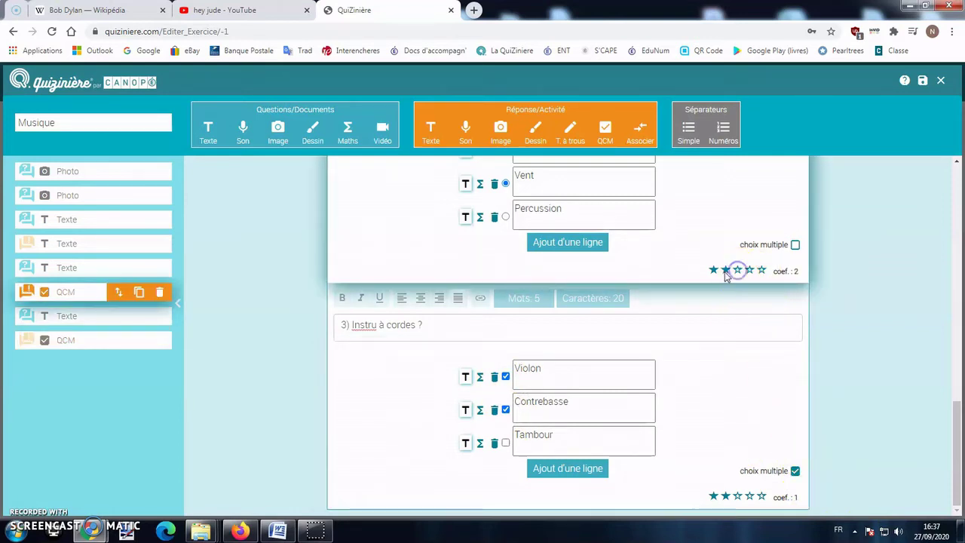
pyautogui.click(741, 276)
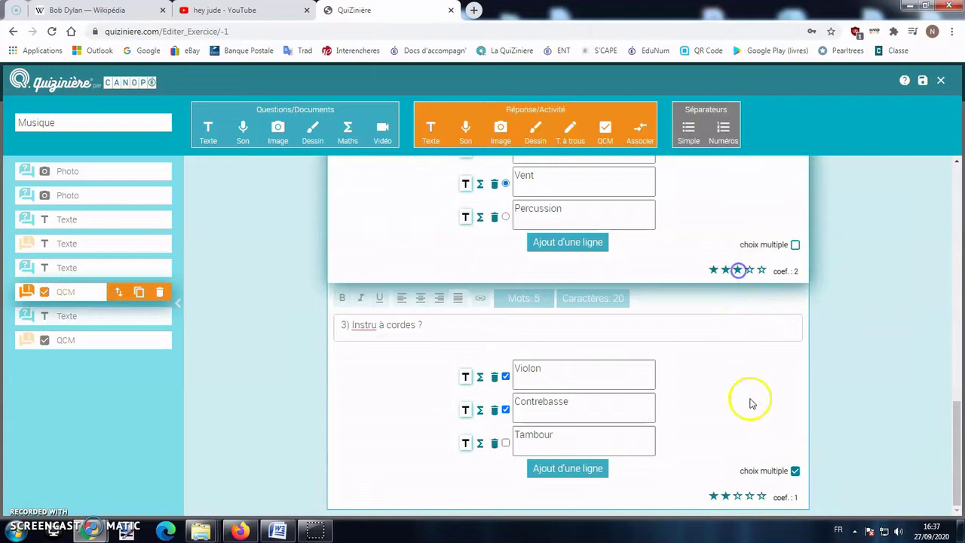
pyautogui.click(763, 496)
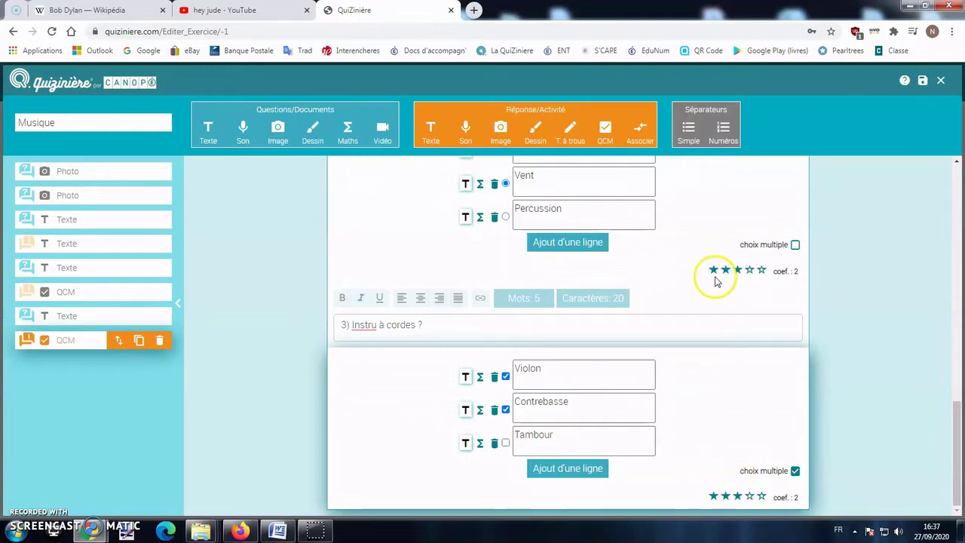
pyautogui.scroll(1, 589, 255)
pyautogui.scroll(-1, 589, 256)
pyautogui.click(377, 428)
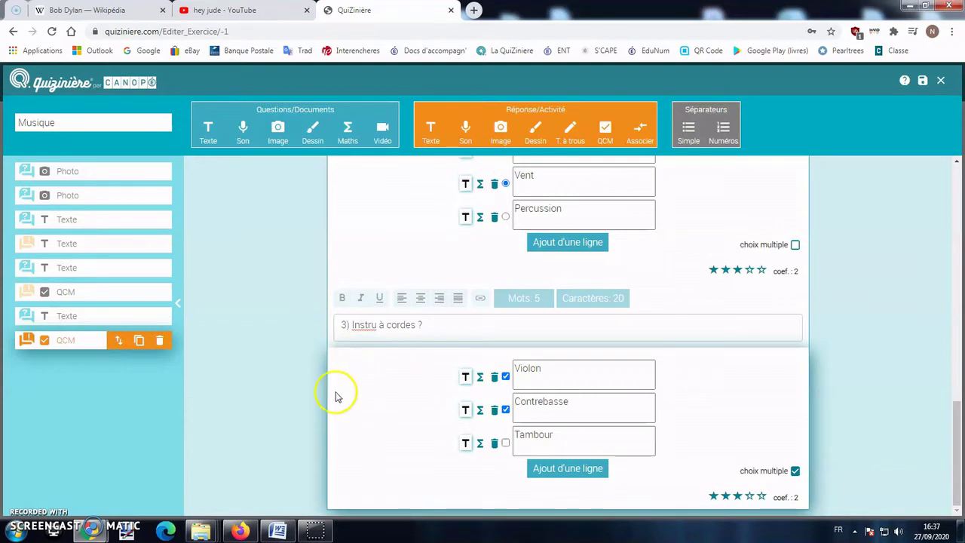
pyautogui.click(712, 220)
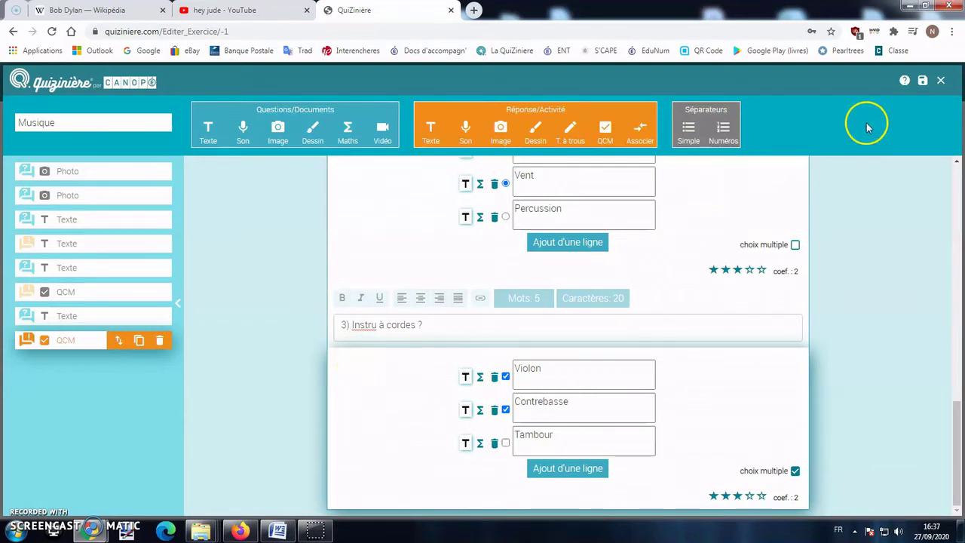
# Add a simple separator, followed by a question text block reading "4) Sur la photo, entourez en bleu la batterie et en rouge une guitare"
pyautogui.click(689, 132)
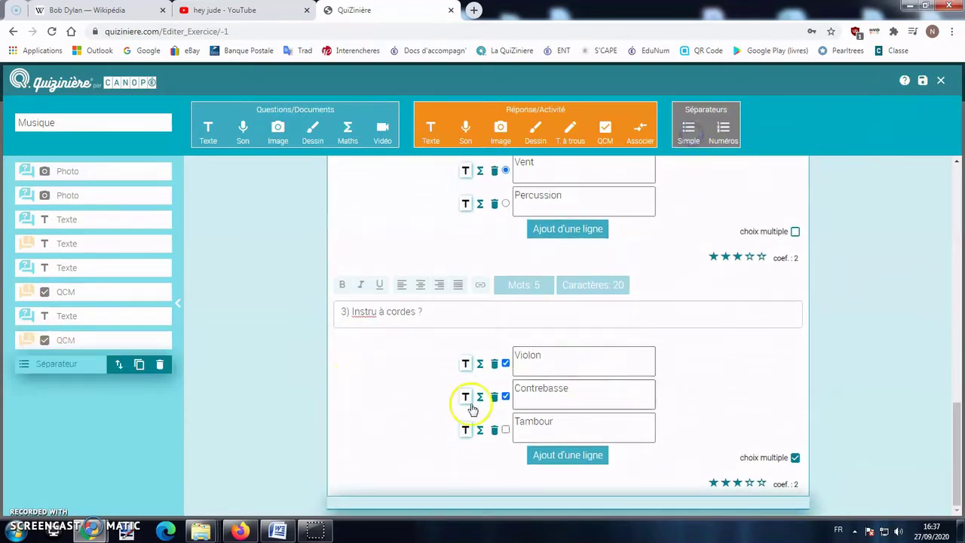
pyautogui.click(209, 128)
pyautogui.click(446, 481)
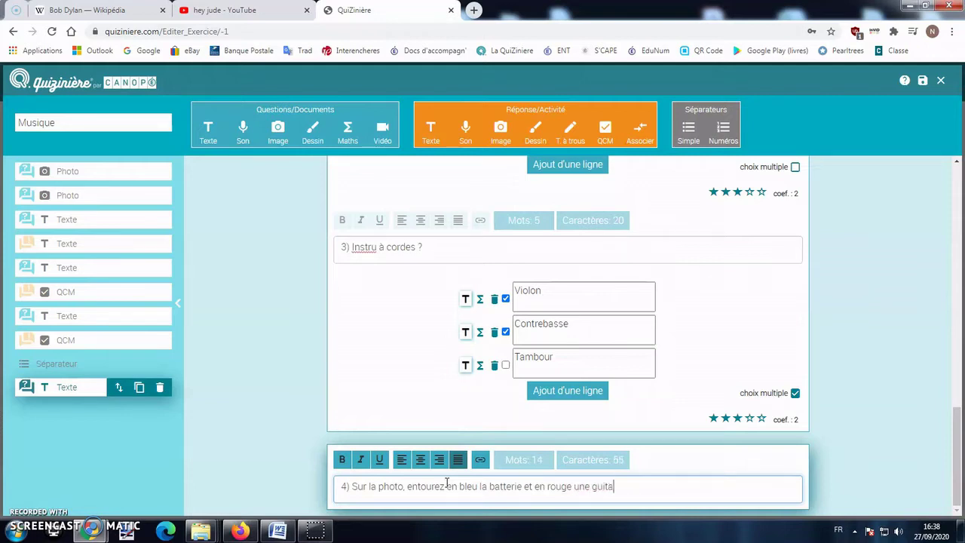
# Add a drawing answer block under question 4 and load the Zic3 image as its background
pyautogui.click(536, 132)
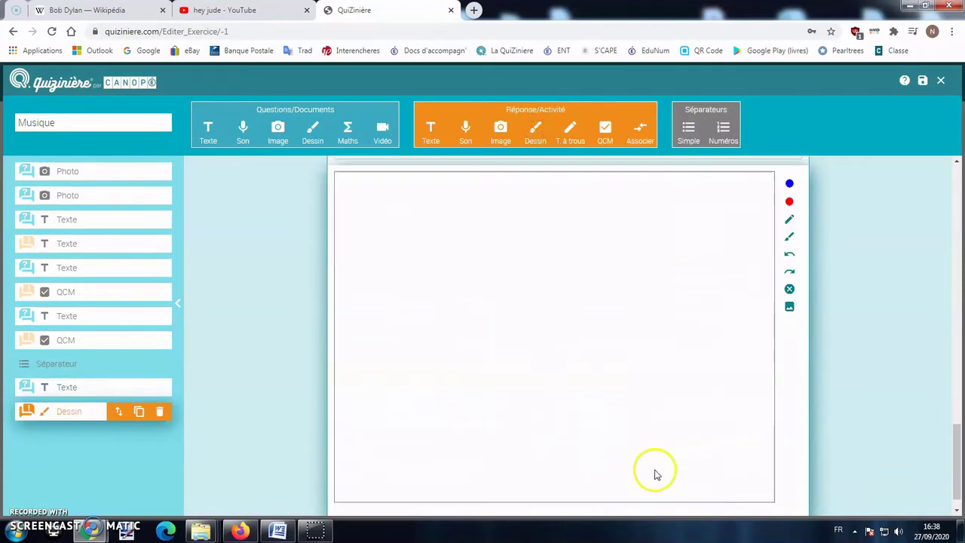
pyautogui.scroll(1, 763, 355)
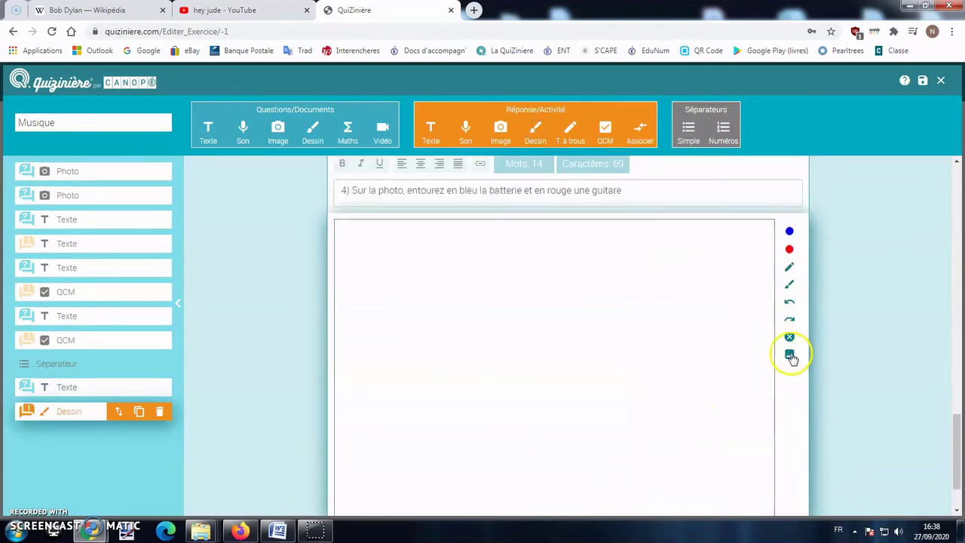
pyautogui.click(791, 354)
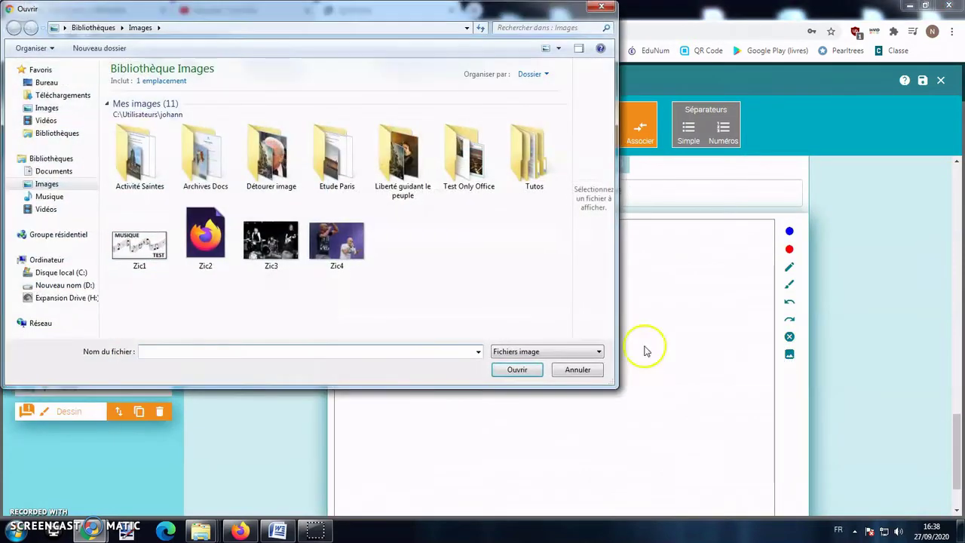
pyautogui.click(271, 241)
pyautogui.doubleClick(276, 256)
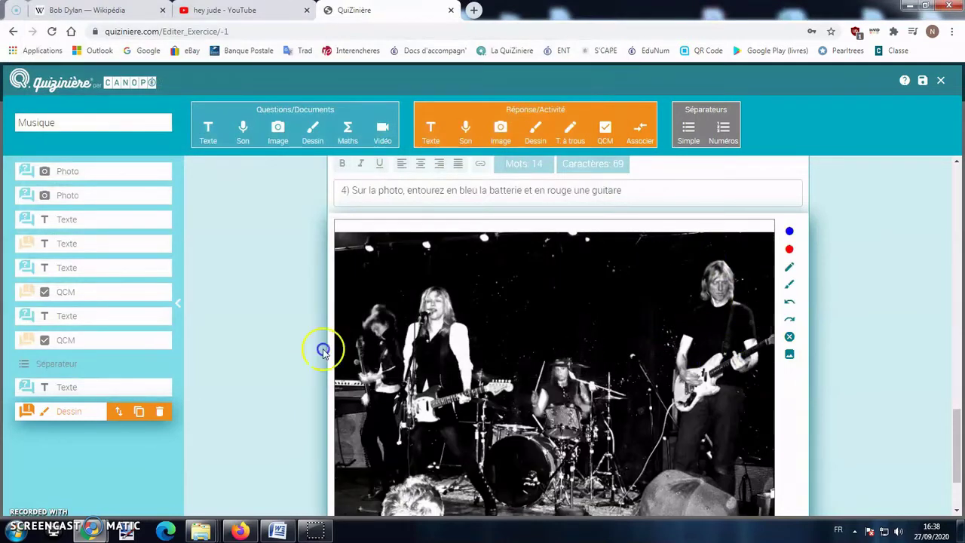
pyautogui.scroll(2, 416, 395)
pyautogui.scroll(-3, 432, 380)
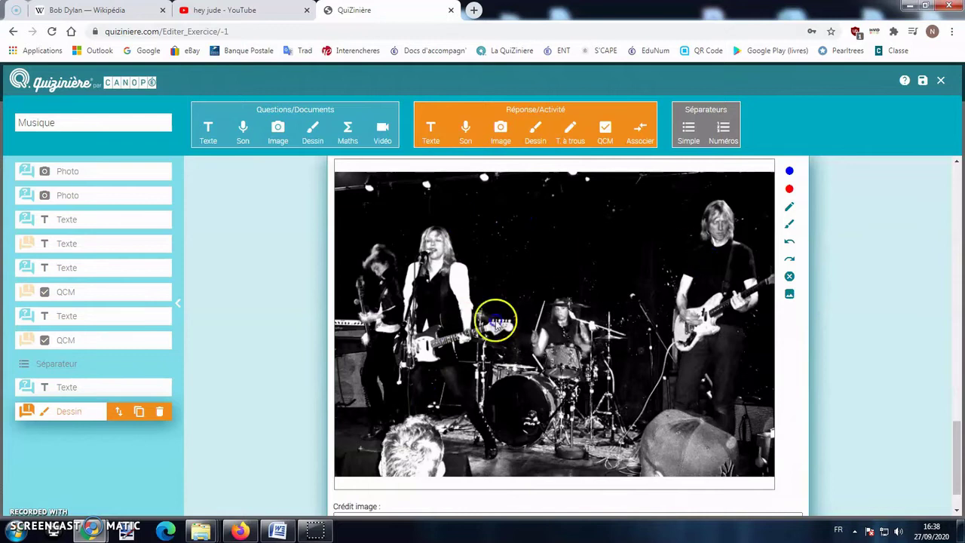
pyautogui.scroll(1, 523, 320)
pyautogui.scroll(-2, 526, 332)
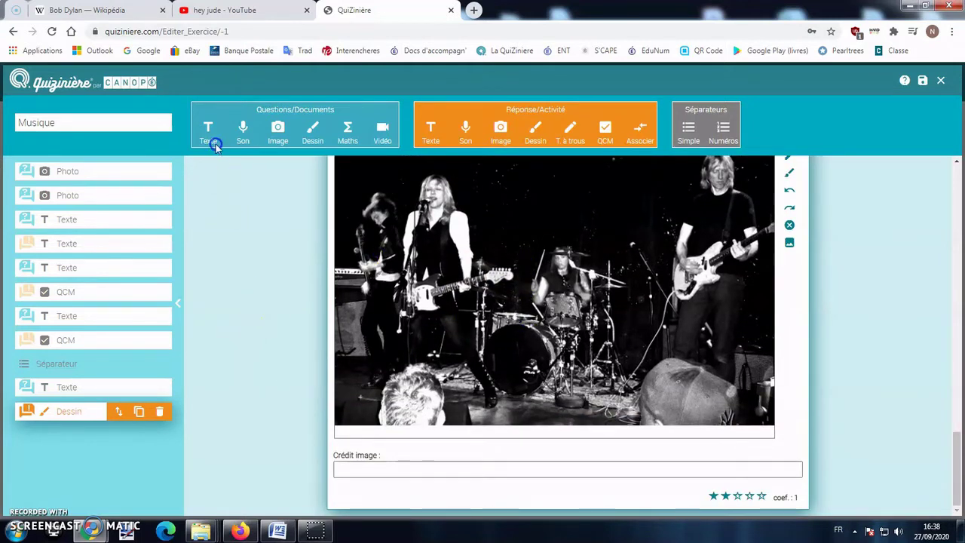
pyautogui.click(209, 141)
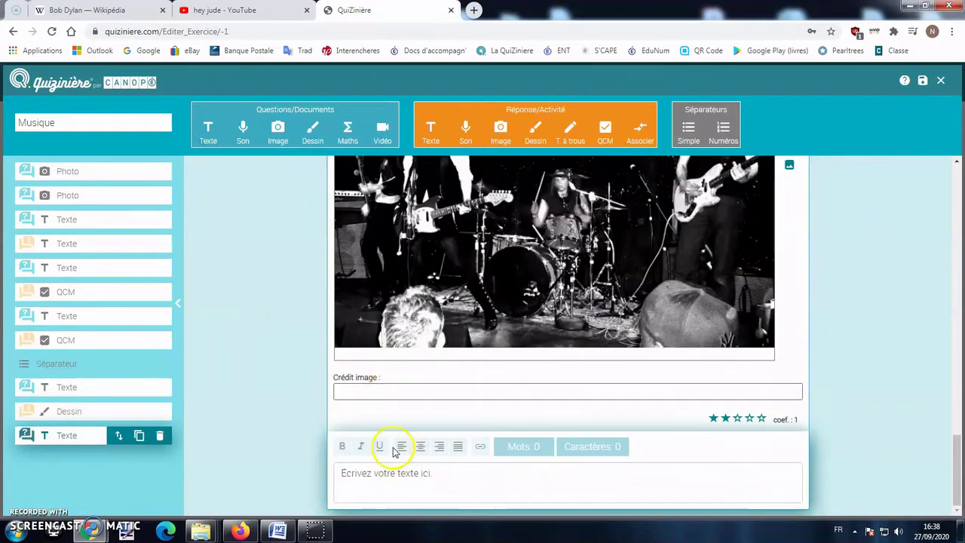
pyautogui.click(393, 475)
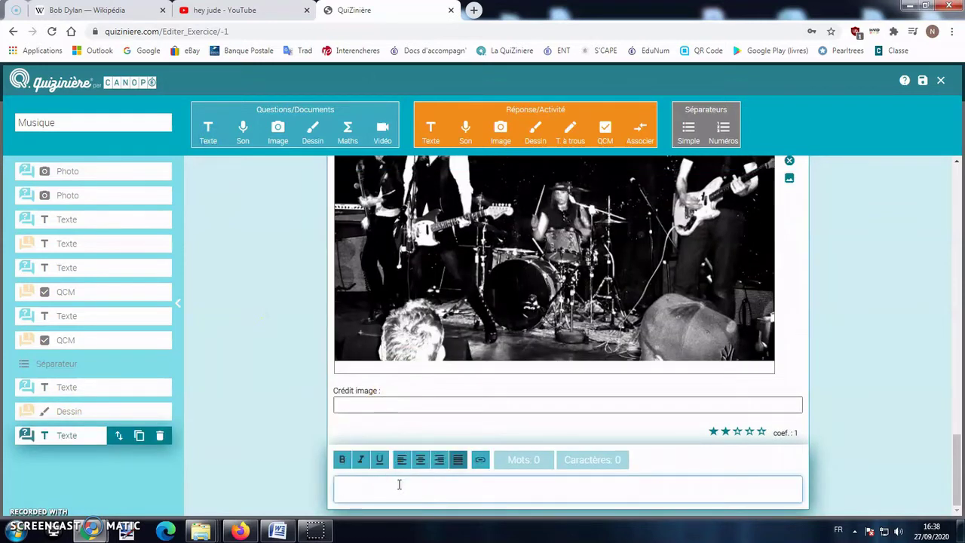
pyautogui.click(160, 436)
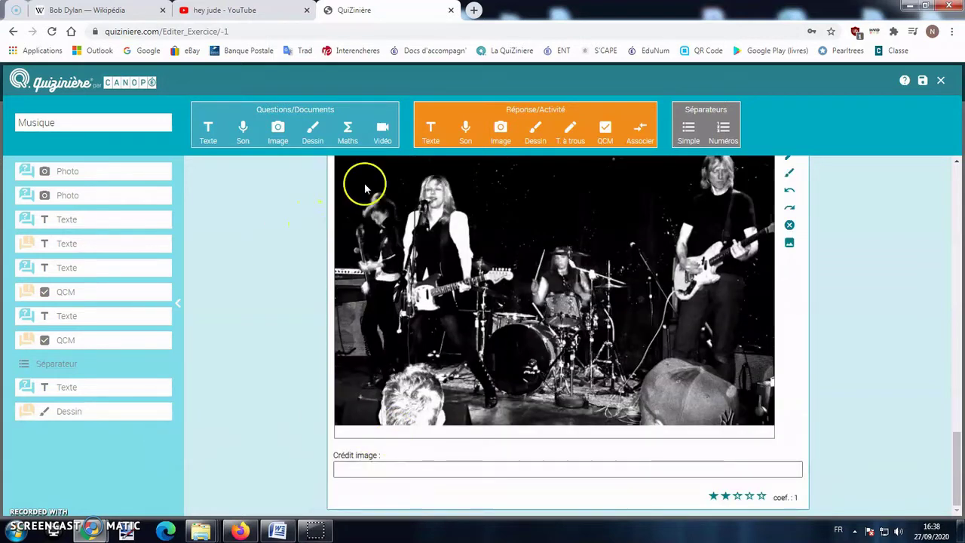
# Add a video document block after the drawing answer, and open the "Hey Jude - Acoustic Cover" video on YouTube, pausing its playback
pyautogui.click(383, 134)
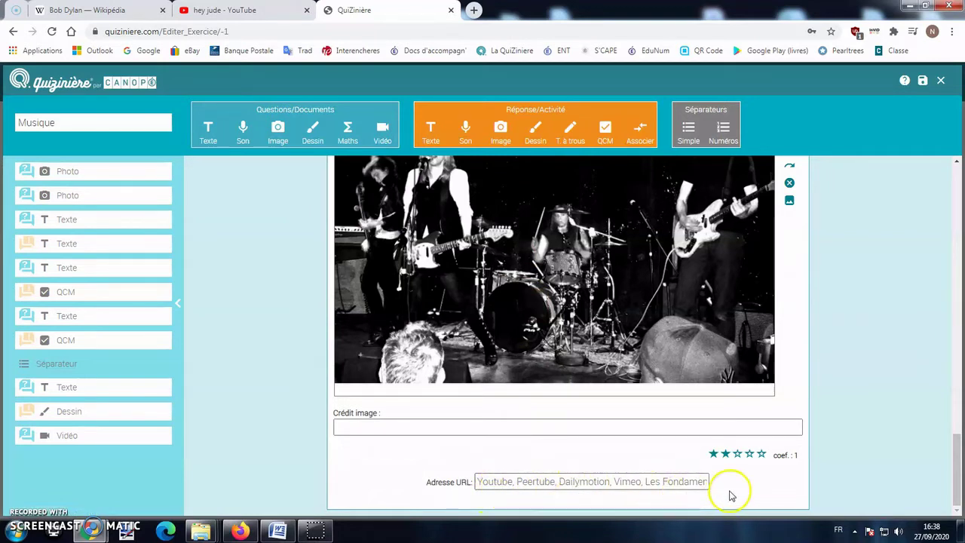
pyautogui.click(227, 10)
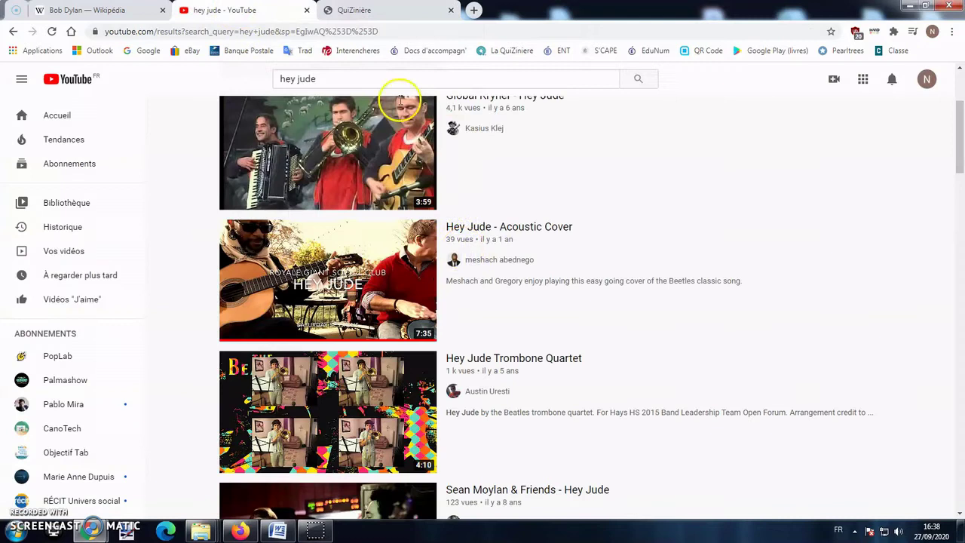
pyautogui.click(491, 269)
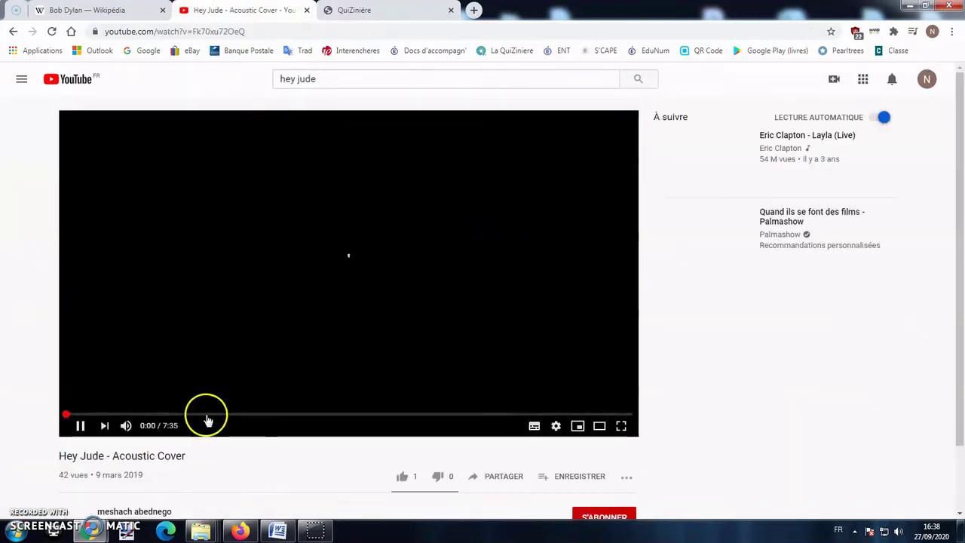
pyautogui.click(125, 414)
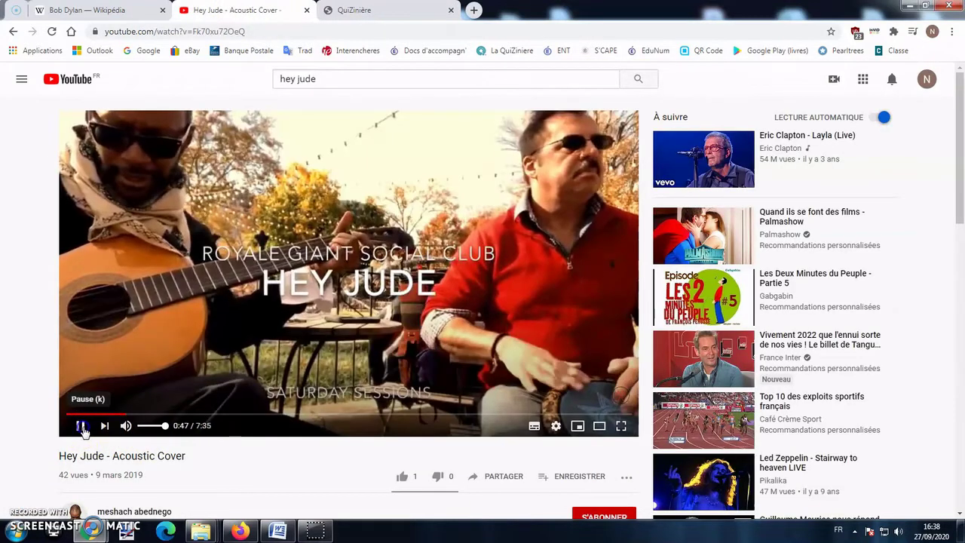
pyautogui.click(80, 425)
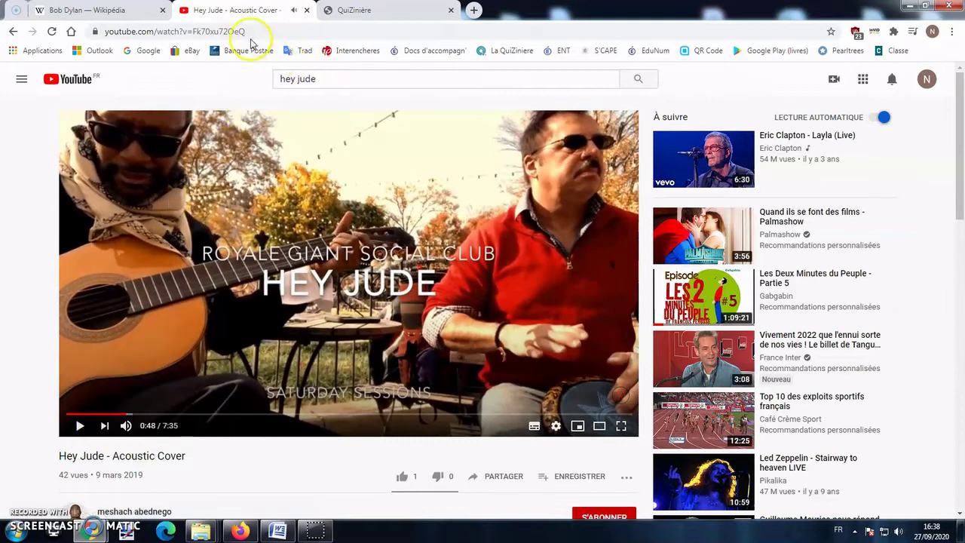
# Copy the YouTube video's address and paste it as the URL of the video block in the Quizinière quiz
pyautogui.click(243, 31)
pyautogui.rightClick(244, 32)
pyautogui.click(280, 94)
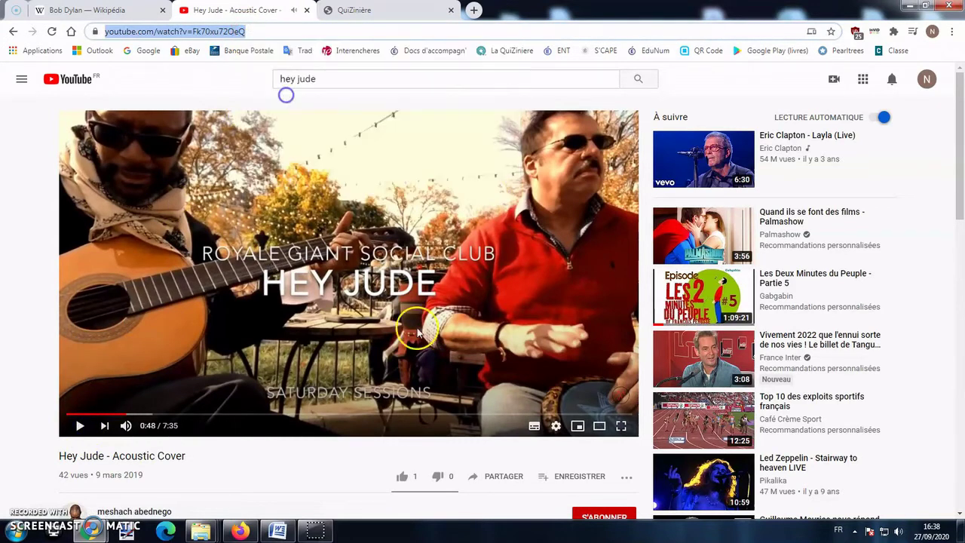
pyautogui.click(389, 11)
pyautogui.click(538, 483)
pyautogui.rightClick(541, 480)
pyautogui.click(588, 366)
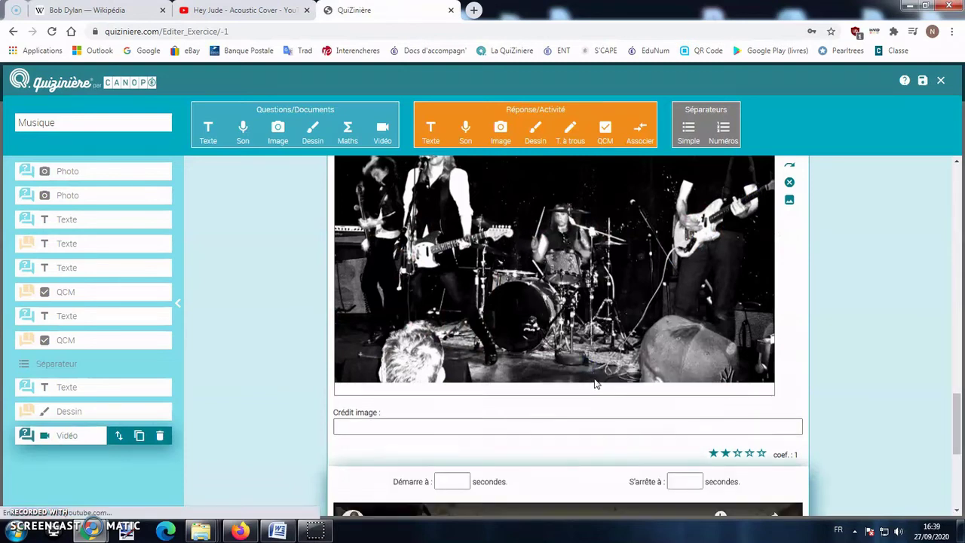
# Set the embedded video to start at 15 seconds and stop at 30 seconds
pyautogui.scroll(-3, 589, 366)
pyautogui.click(450, 240)
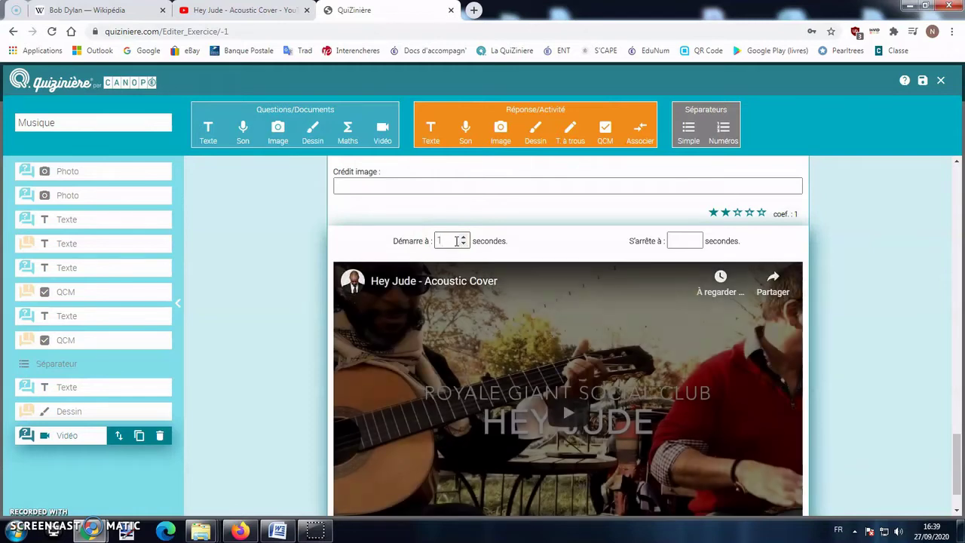
pyautogui.write('15')
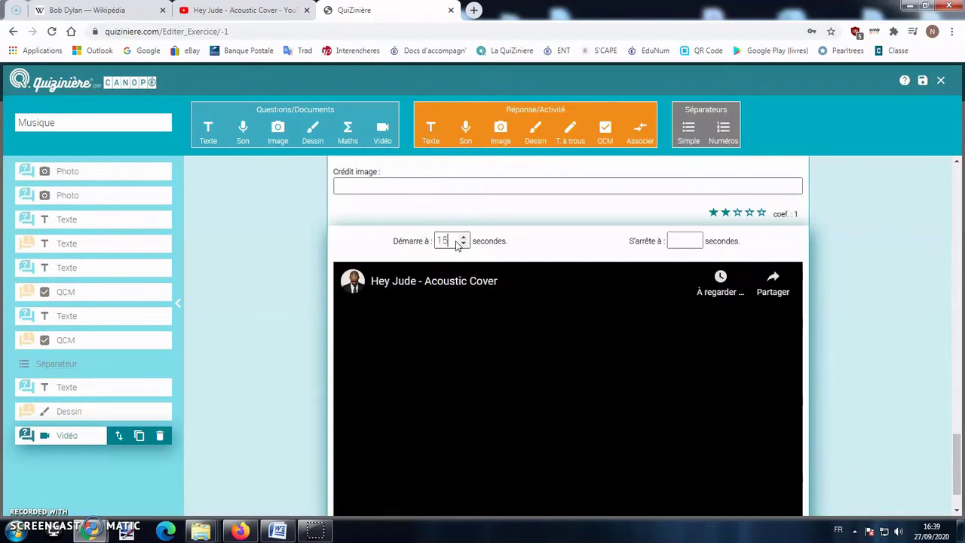
pyautogui.click(681, 240)
pyautogui.write('1')
pyautogui.press('BackSpace')
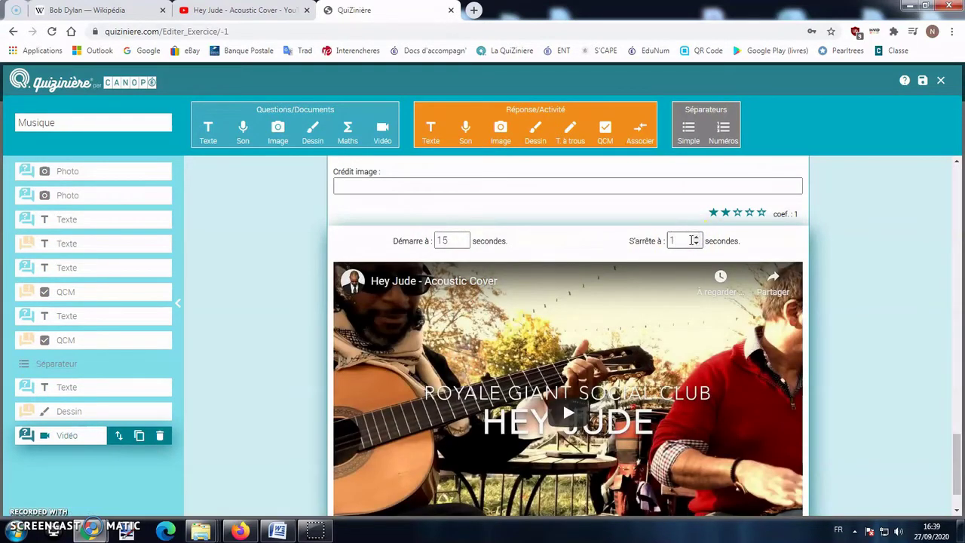
pyautogui.write('30')
pyautogui.scroll(-1, 568, 293)
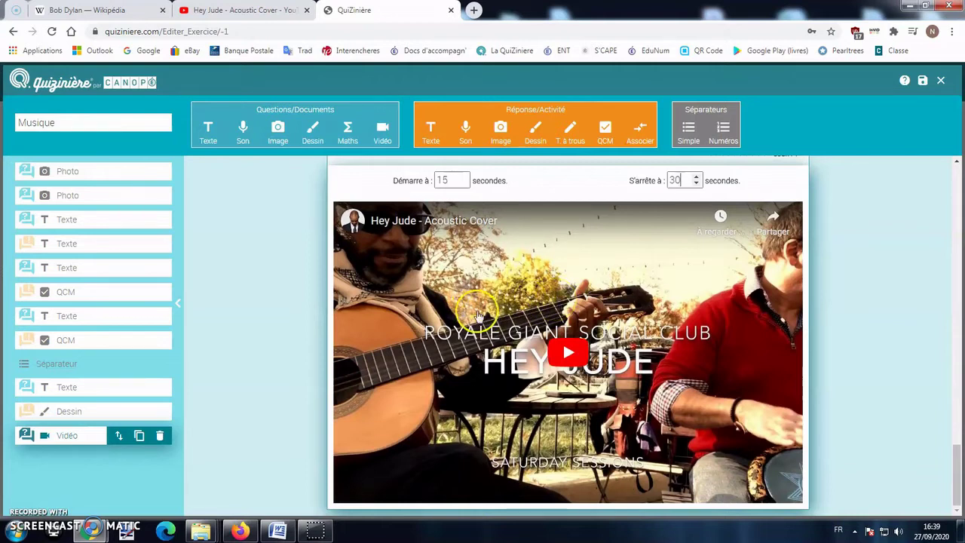
# Add a question text block under the video reading "5) Complétez cette phrase à trous :"
pyautogui.click(208, 133)
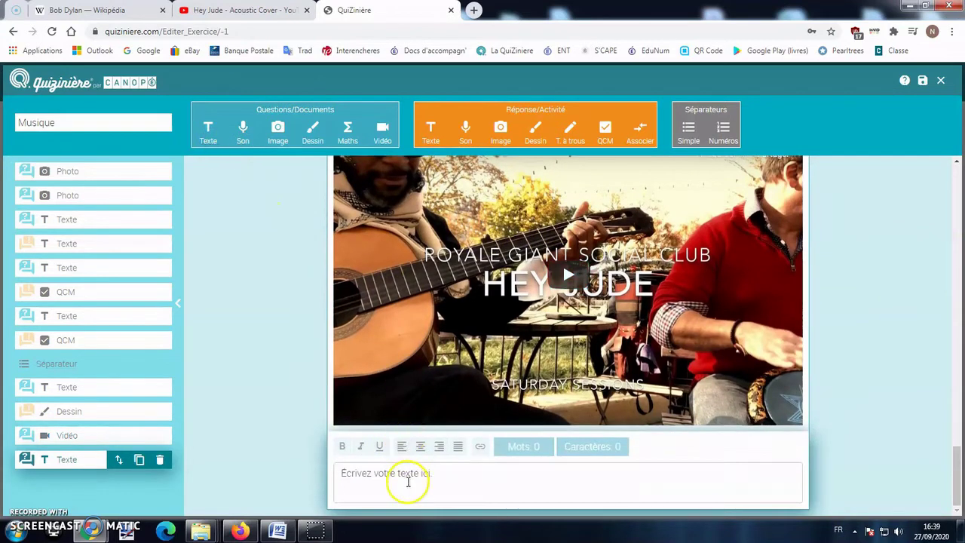
pyautogui.scroll(6, 407, 480)
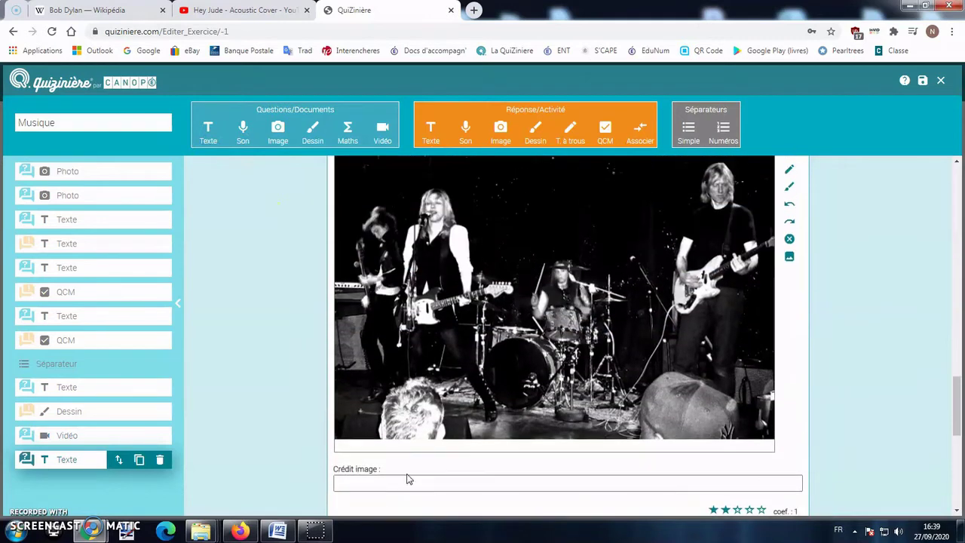
pyautogui.click(409, 460)
pyautogui.scroll(-5, 411, 468)
pyautogui.scroll(-2, 411, 473)
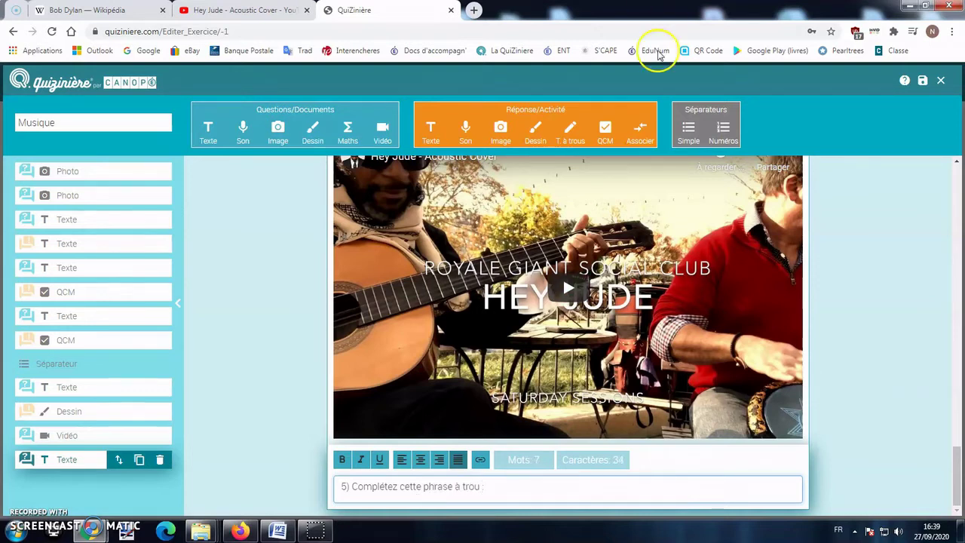
pyautogui.click(489, 486)
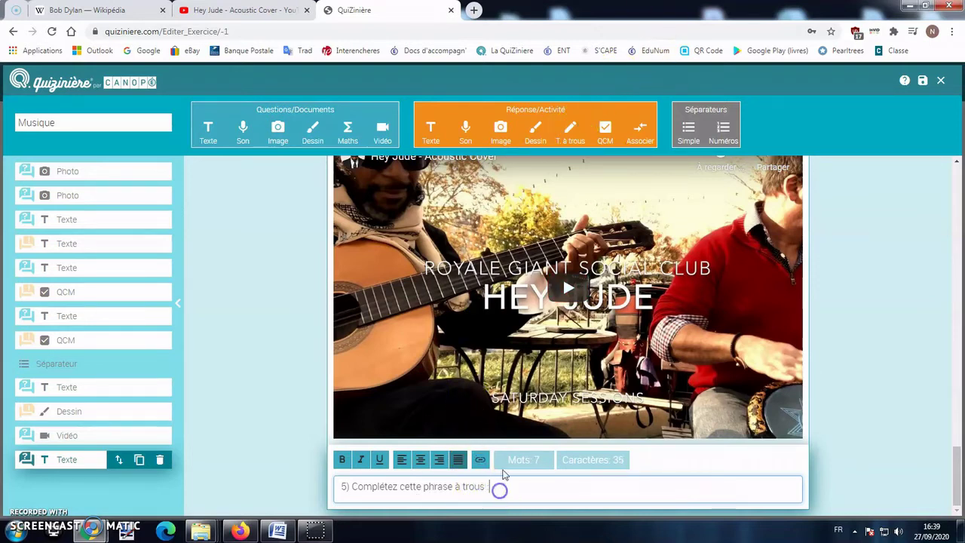
# Add a gap-fill answer reading "Hey Jude est un titre des Beatles, groupe de nationalité anglaise", with Beatles and anglaise as the gaps
pyautogui.click(570, 130)
pyautogui.click(436, 367)
pyautogui.write('H')
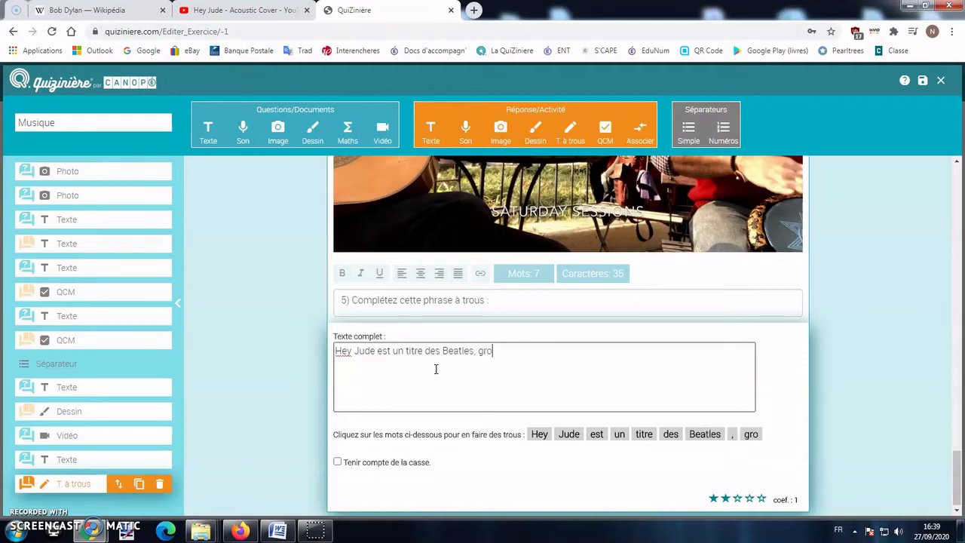
pyautogui.write('e nationalité anglaise')
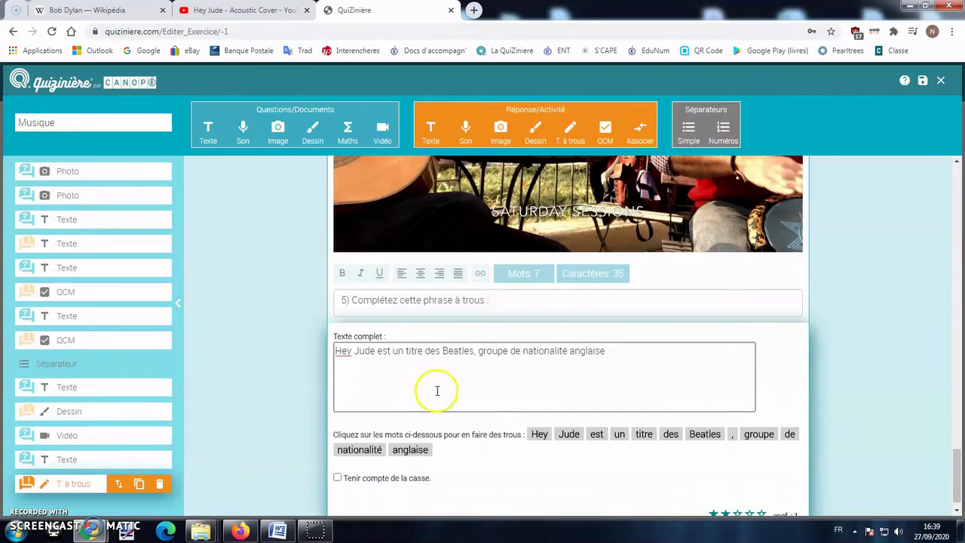
pyautogui.scroll(-1, 621, 390)
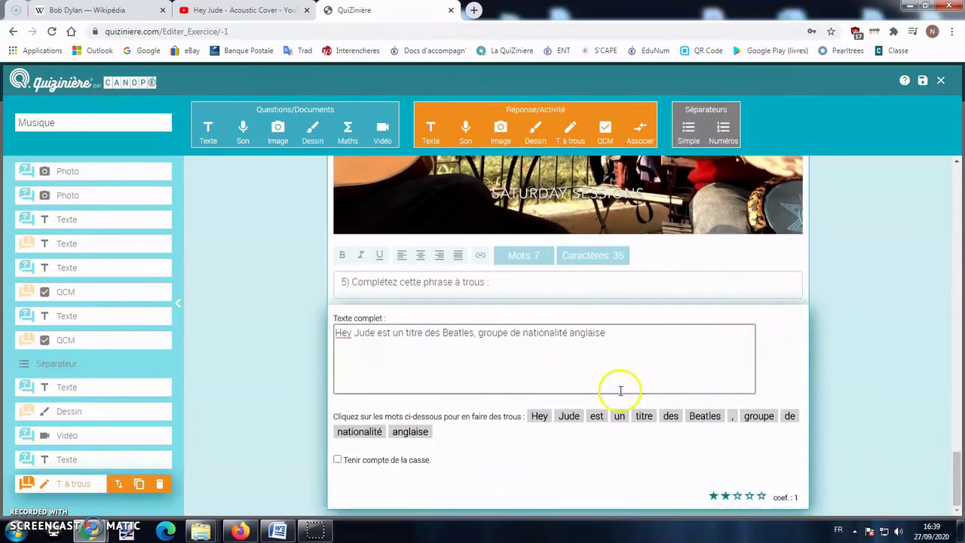
pyautogui.click(709, 417)
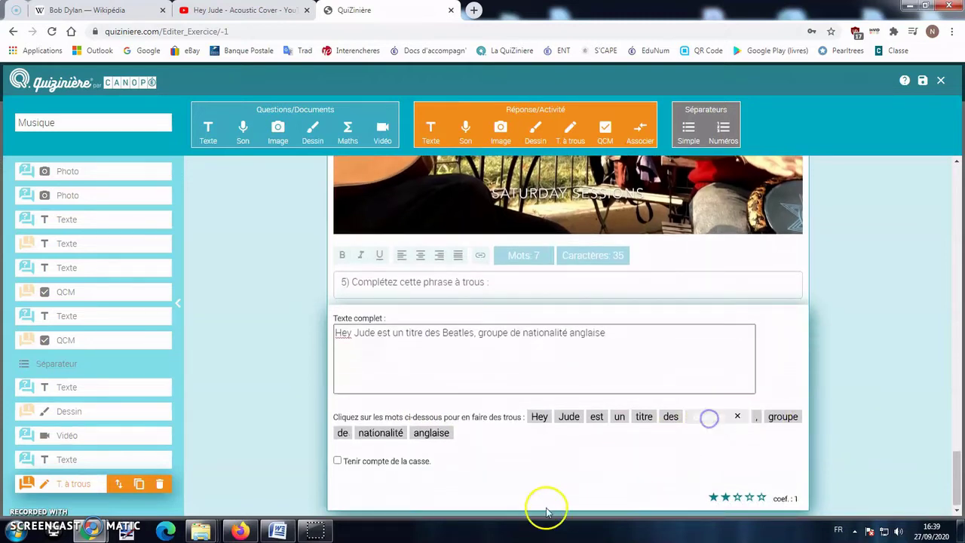
pyautogui.click(439, 435)
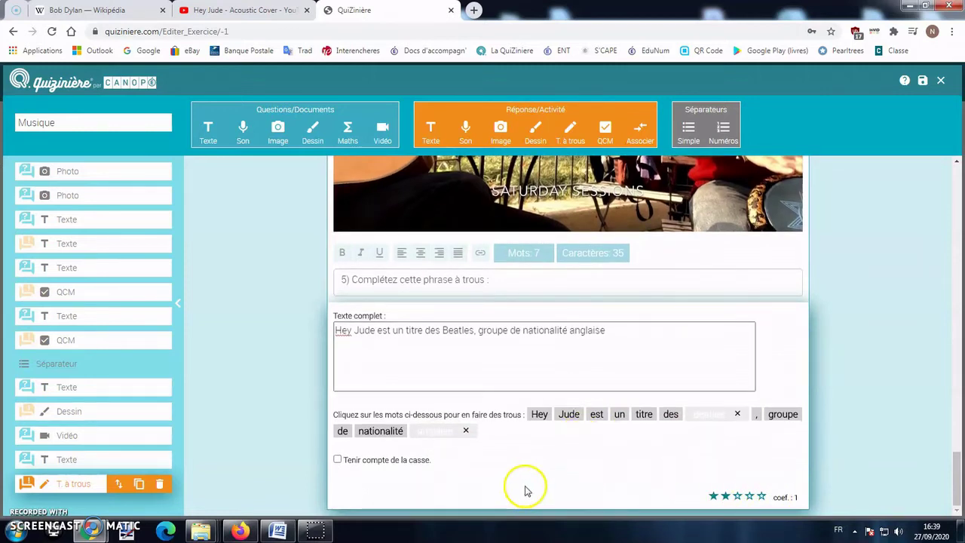
# Add a question text block under the gap-fill answer reading "6) Associez chaque groupe à son style"
pyautogui.click(209, 138)
pyautogui.click(405, 488)
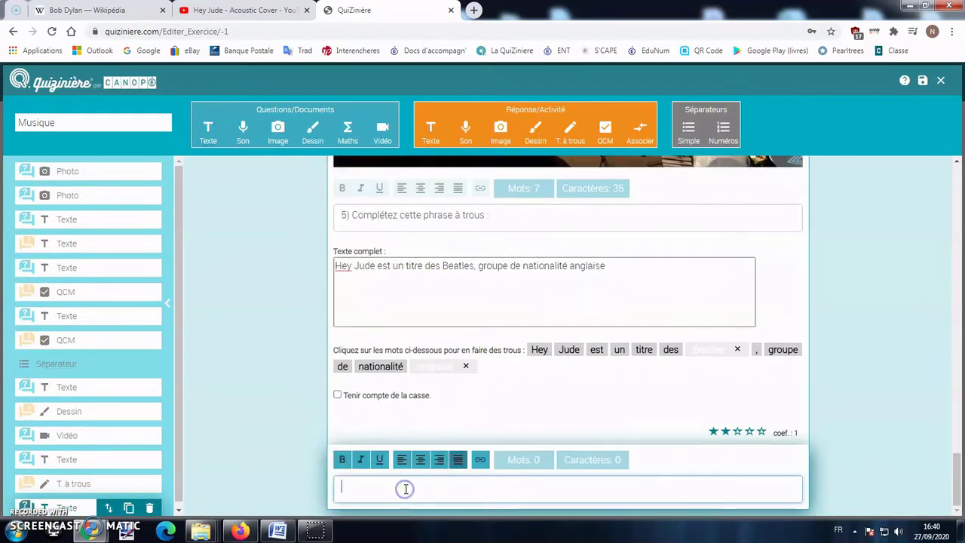
pyautogui.write('6) Associez chaque groupe à son style')
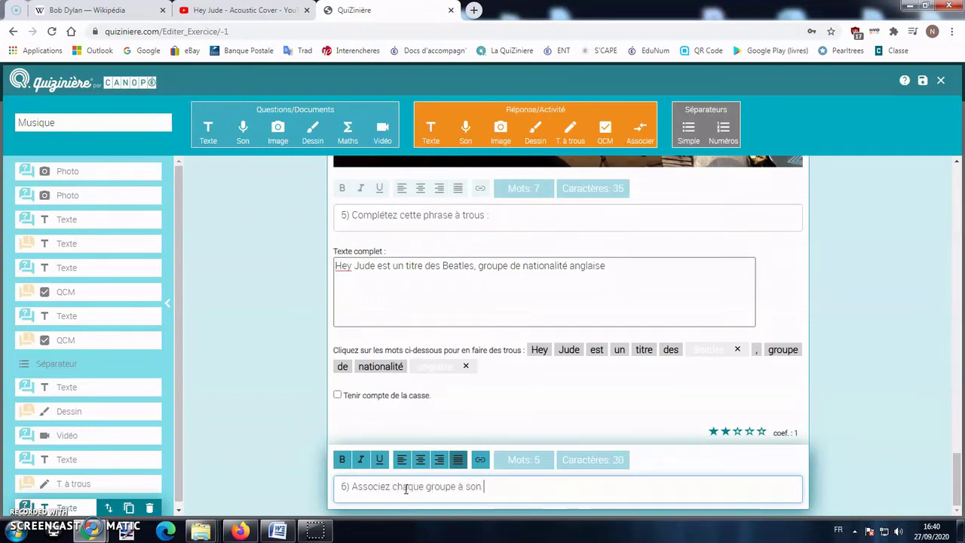
# Add a matching activity under question 6 and fill in its first pair as Nirvana and Grunge
pyautogui.click(646, 131)
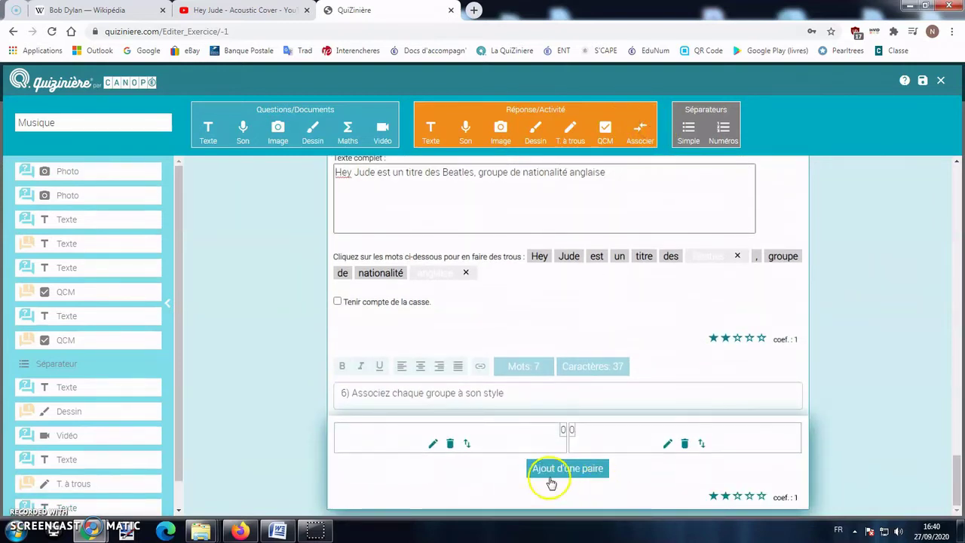
pyautogui.click(431, 444)
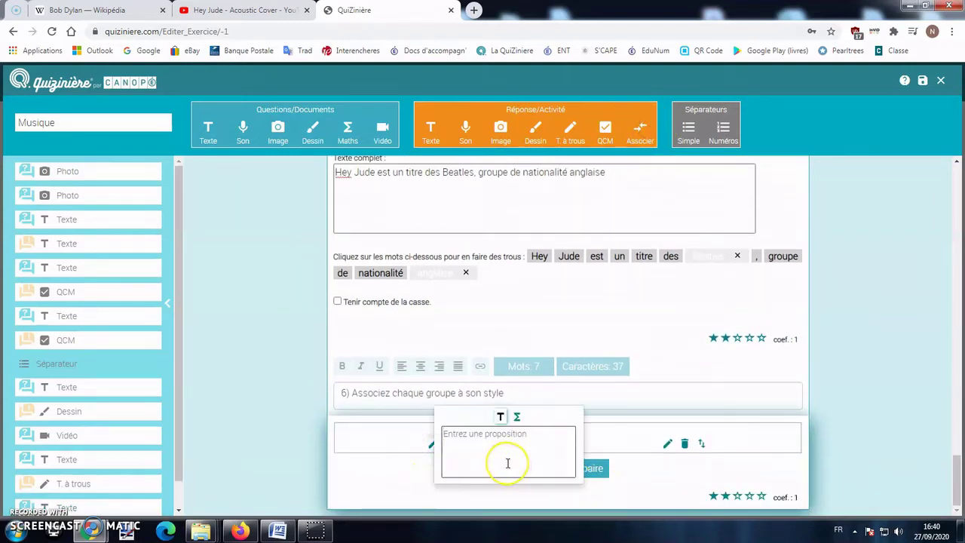
pyautogui.write('Nirvana')
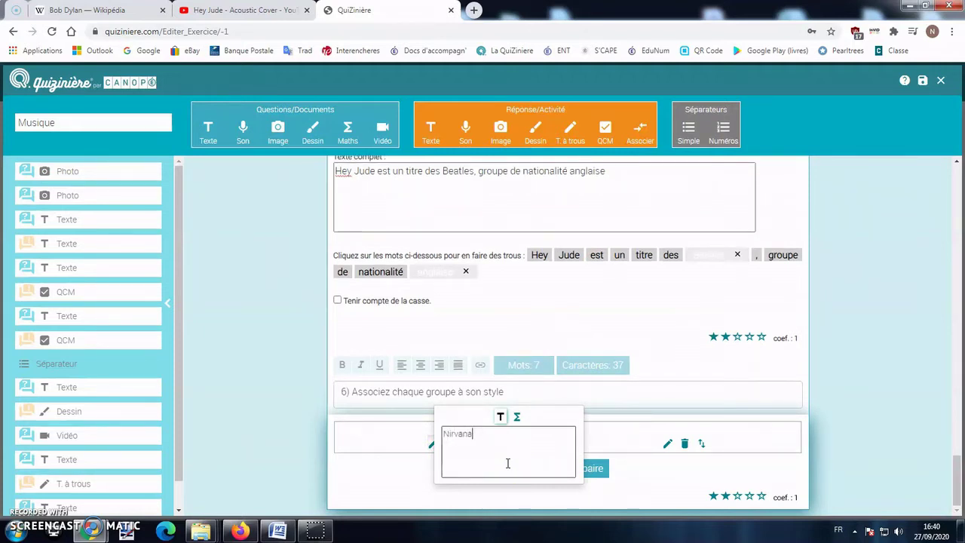
pyautogui.click(666, 443)
pyautogui.write('Grunge')
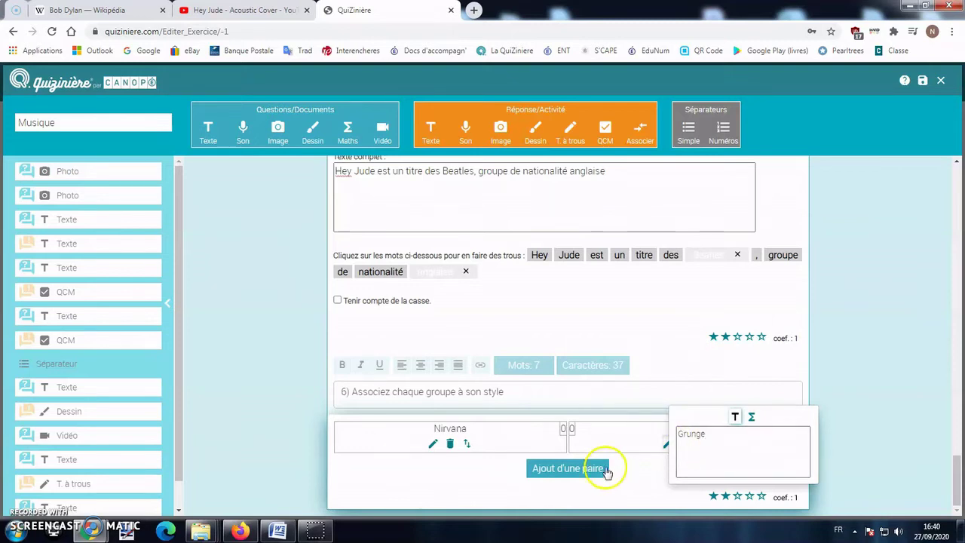
# Add a second pair to the matching activity, with Metalica as the group and Metal as the style
pyautogui.click(603, 469)
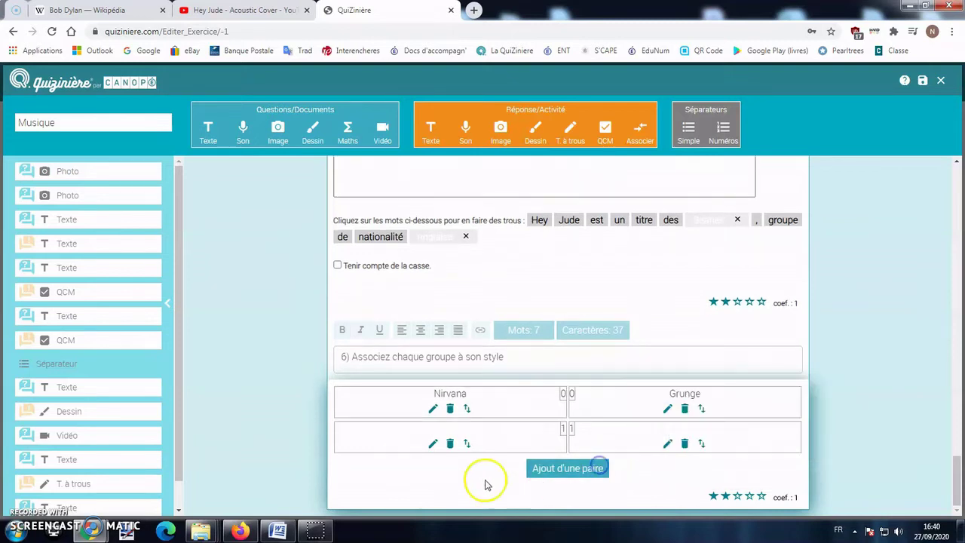
pyautogui.click(435, 443)
pyautogui.write('Metali')
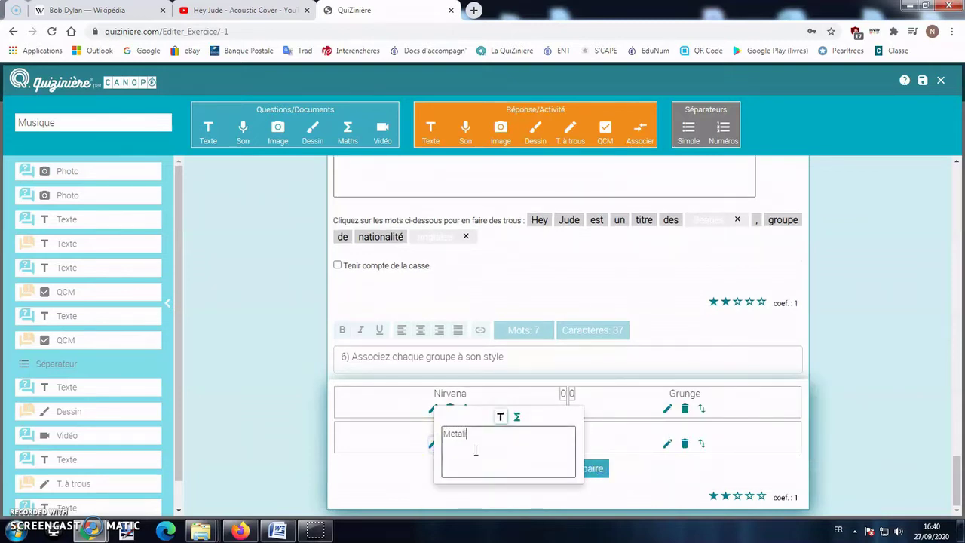
pyautogui.write('ca')
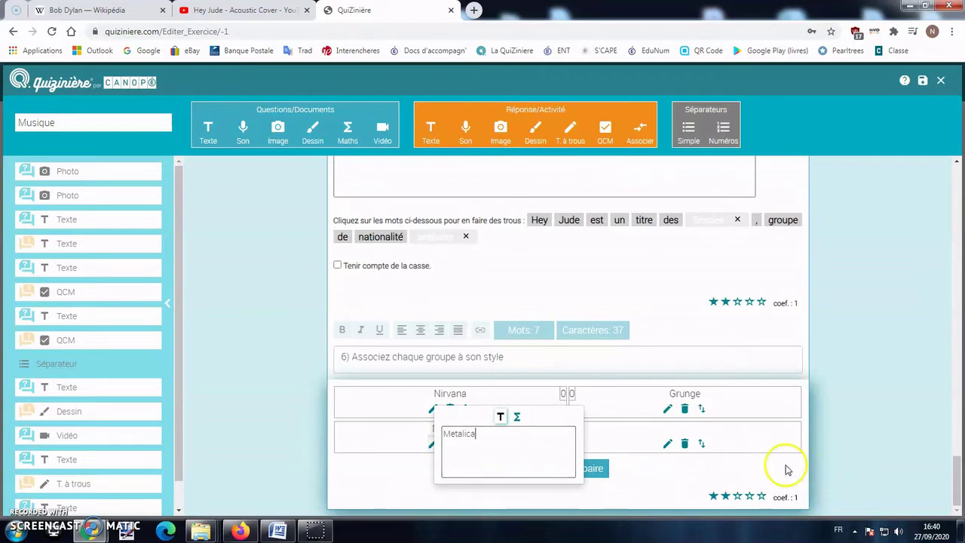
pyautogui.click(667, 443)
pyautogui.write('Metal')
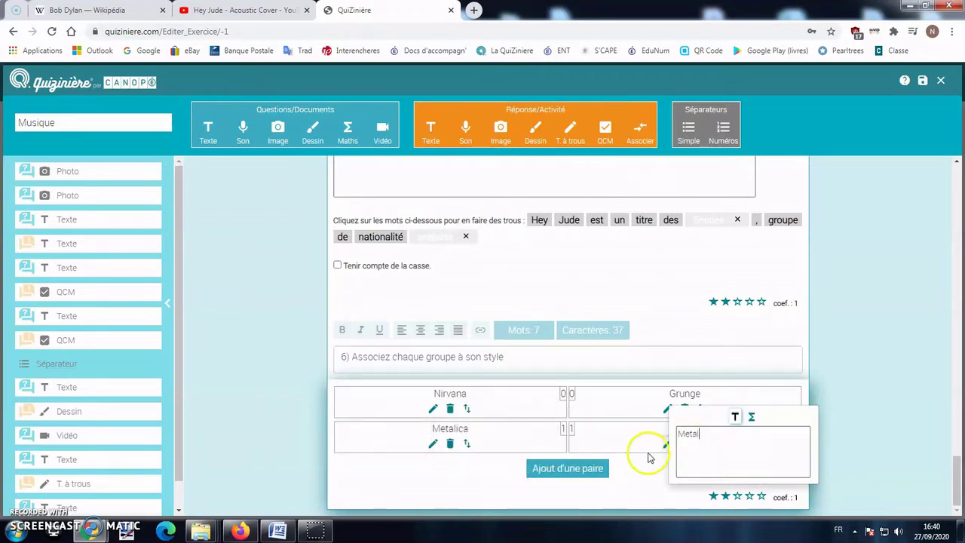
# Add a third pair, Cold Play and Pop rock, and move Pop rock to the first row of the styles
pyautogui.click(571, 467)
pyautogui.click(432, 444)
pyautogui.write('Cold Play')
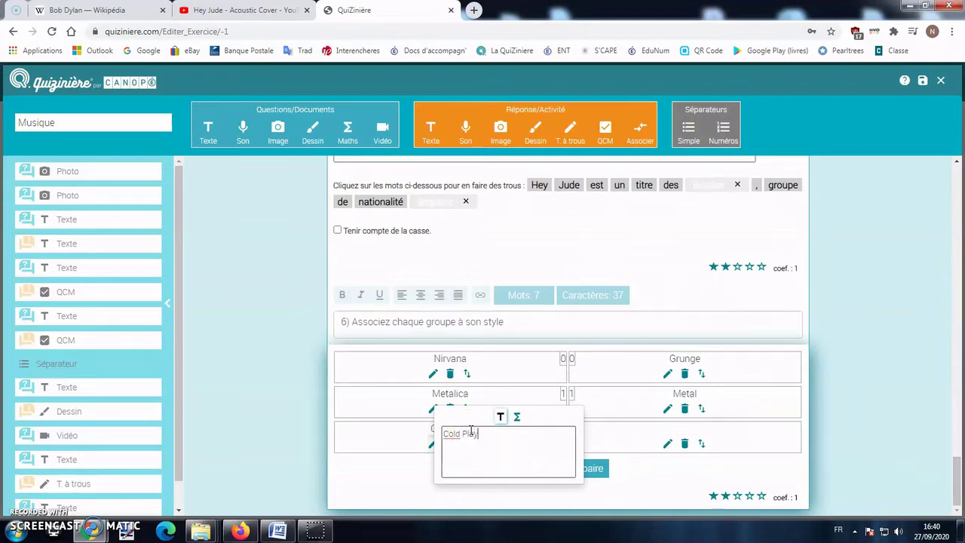
pyautogui.click(667, 443)
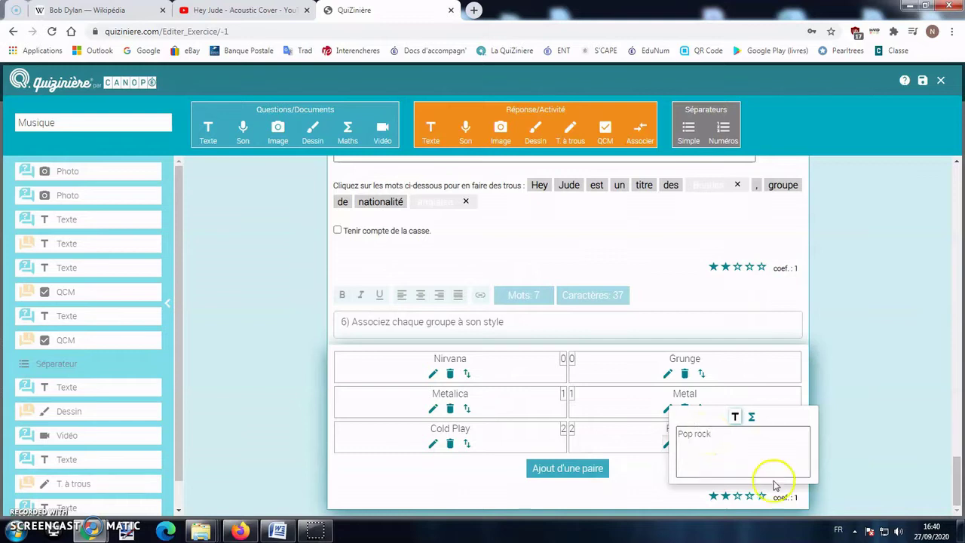
pyautogui.click(636, 485)
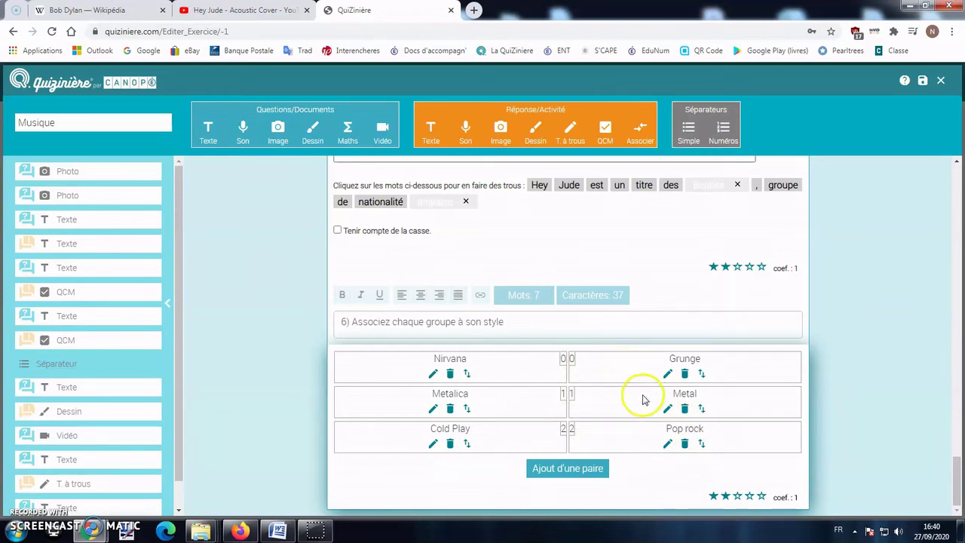
pyautogui.moveTo(702, 443); pyautogui.dragTo(703, 374)
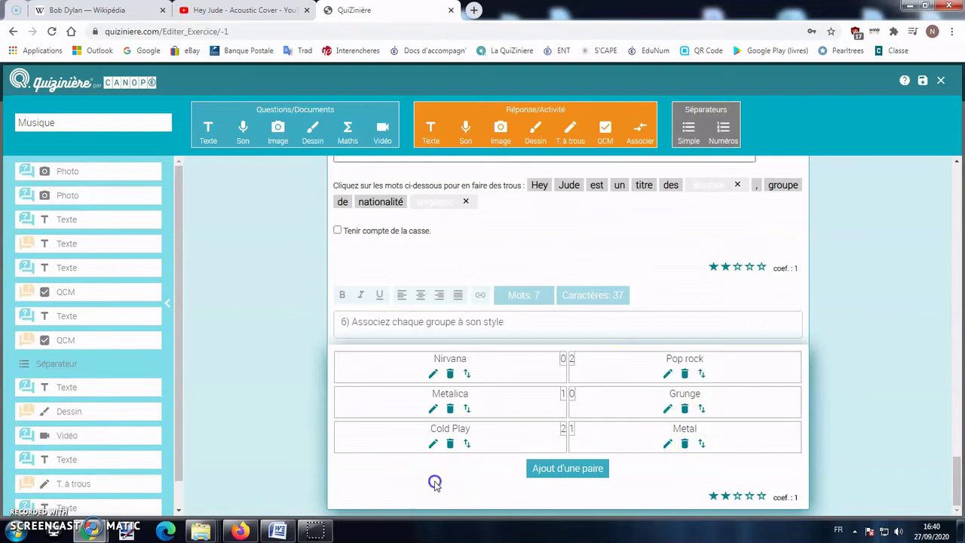
# Add a question text block reading "7) Insérer une photo d'un groupe de rap :" with an image answer under it
pyautogui.click(195, 142)
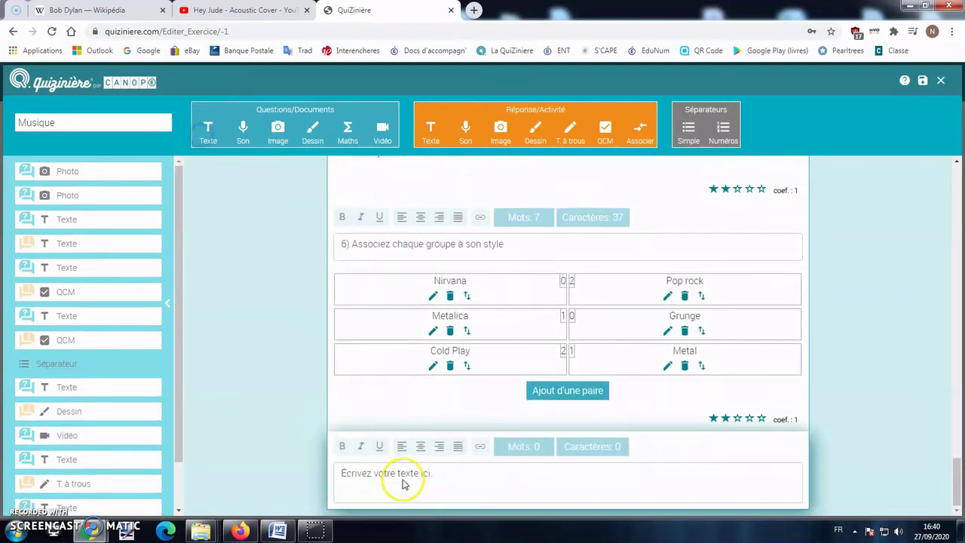
pyautogui.click(402, 477)
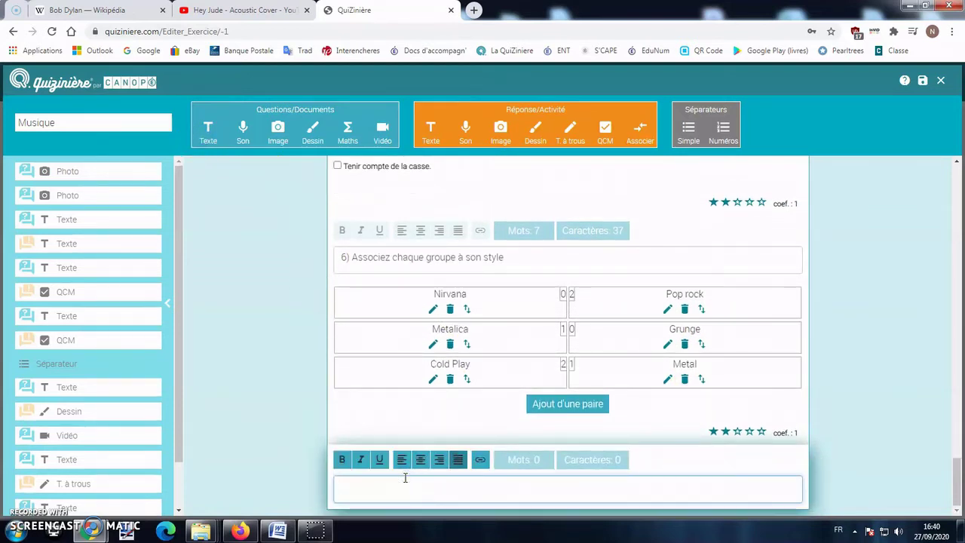
pyautogui.write('7')
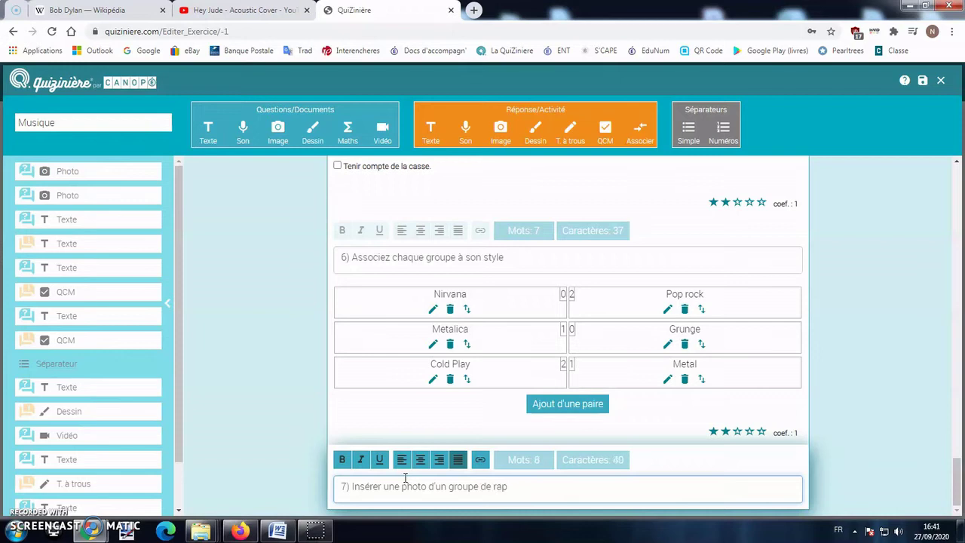
pyautogui.click(501, 136)
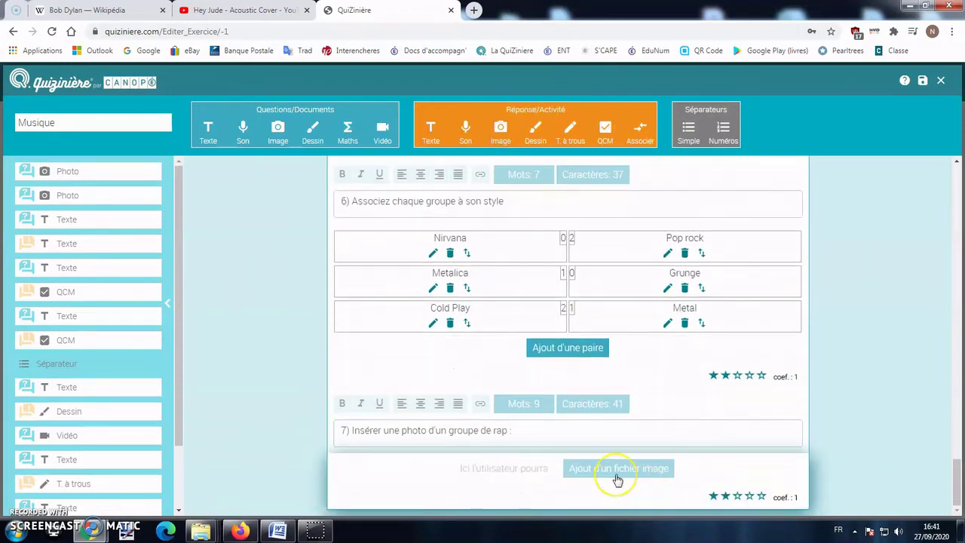
pyautogui.click(611, 479)
pyautogui.click(249, 281)
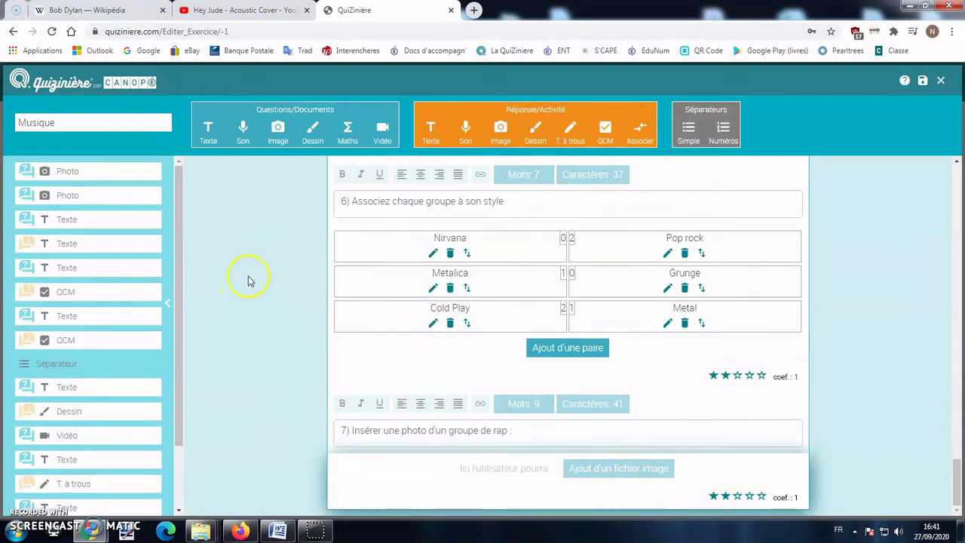
# Add a question text block reading "8) Cliquez sur le lien ci et de chantez un extrait d'un titre de cet artiste :"
pyautogui.click(210, 136)
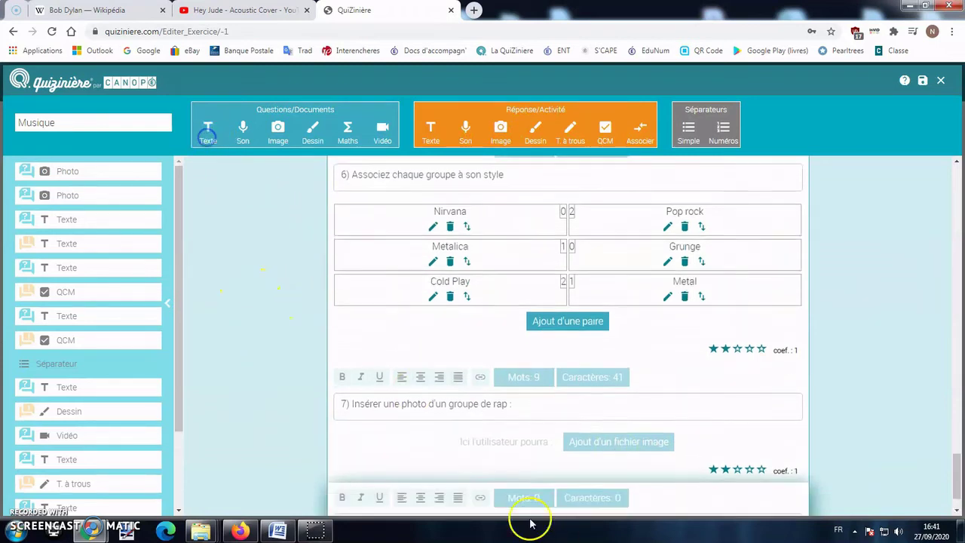
pyautogui.click(425, 488)
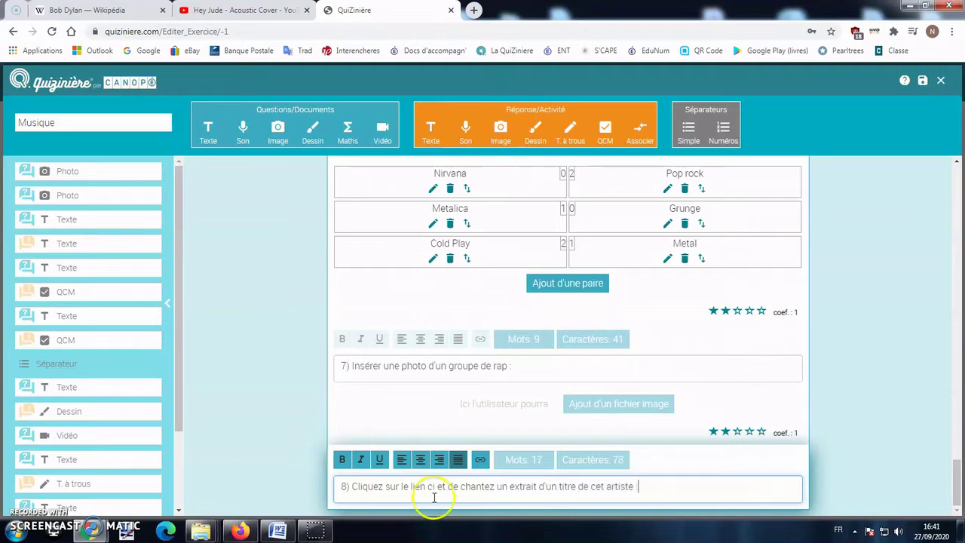
# Copy the web address of the Bob Dylan Wikipédia page and return to the quiz editor
pyautogui.click(105, 11)
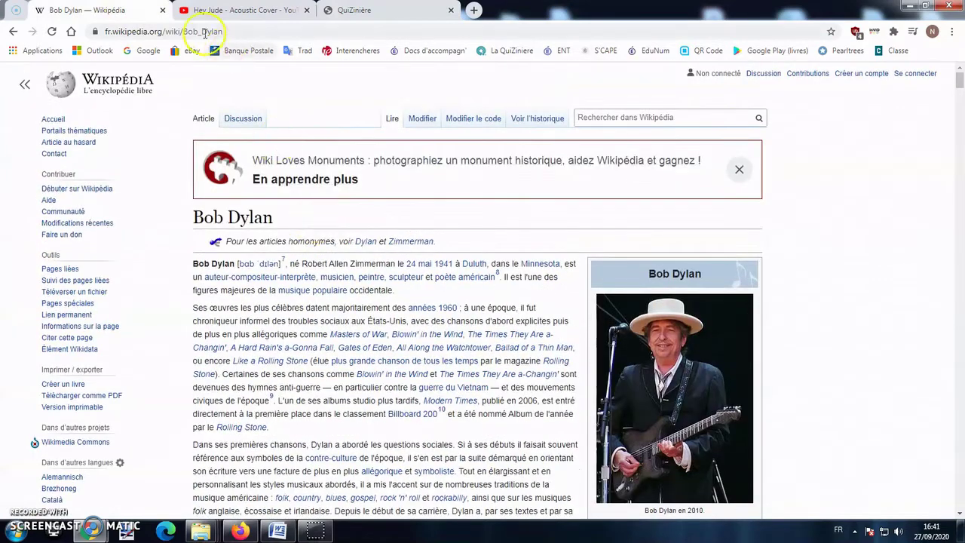
pyautogui.click(199, 31)
pyautogui.rightClick(200, 31)
pyautogui.click(194, 32)
pyautogui.hotkey('ctrl', 'c')
pyautogui.rightClick(187, 32)
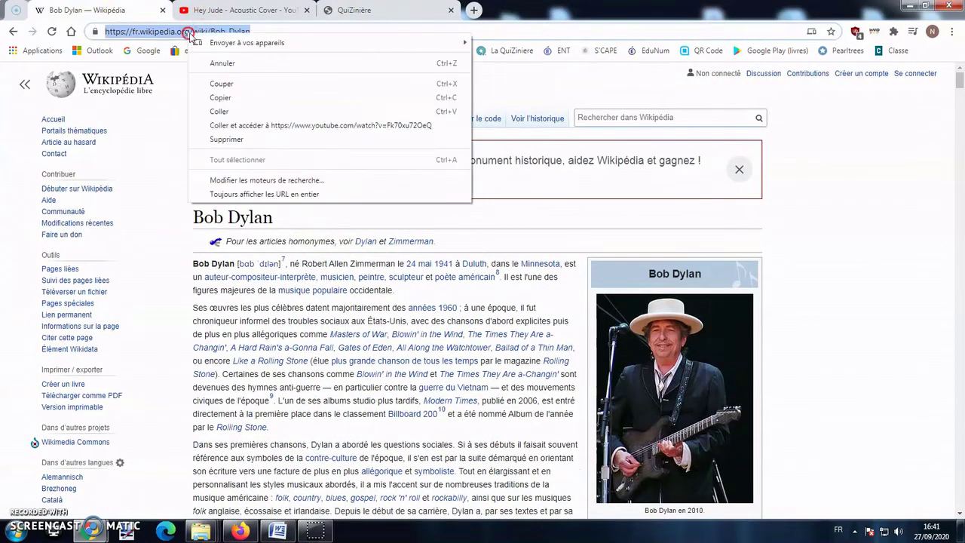
pyautogui.click(228, 98)
pyautogui.click(354, 10)
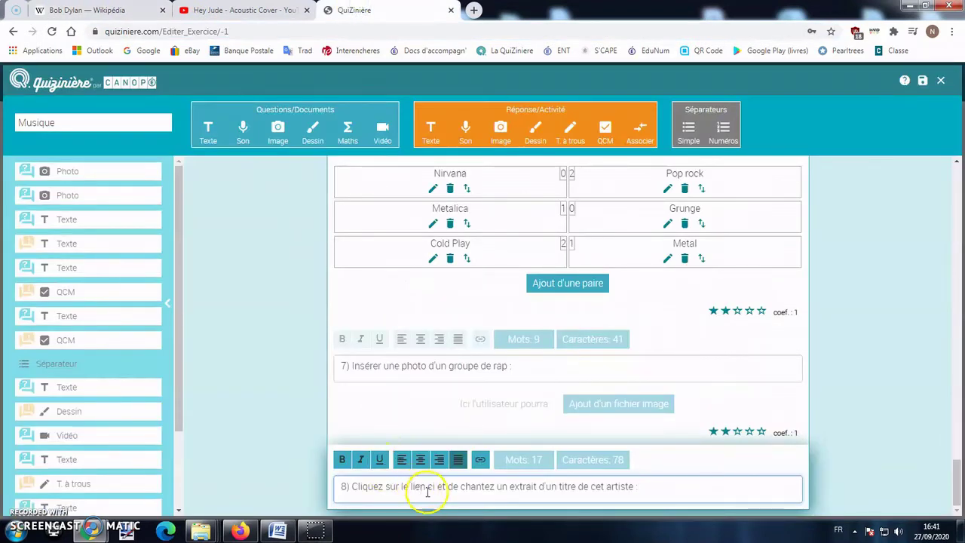
# Link the words "lien ci" in question 8 to the copied Wikipédia address and add a sound answer under the question
pyautogui.moveTo(436, 487); pyautogui.dragTo(413, 487)
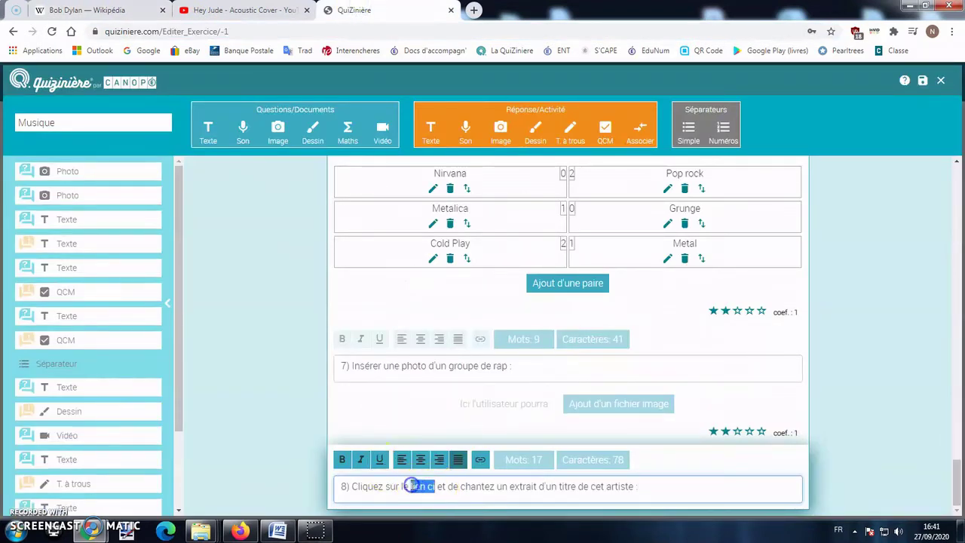
pyautogui.click(481, 460)
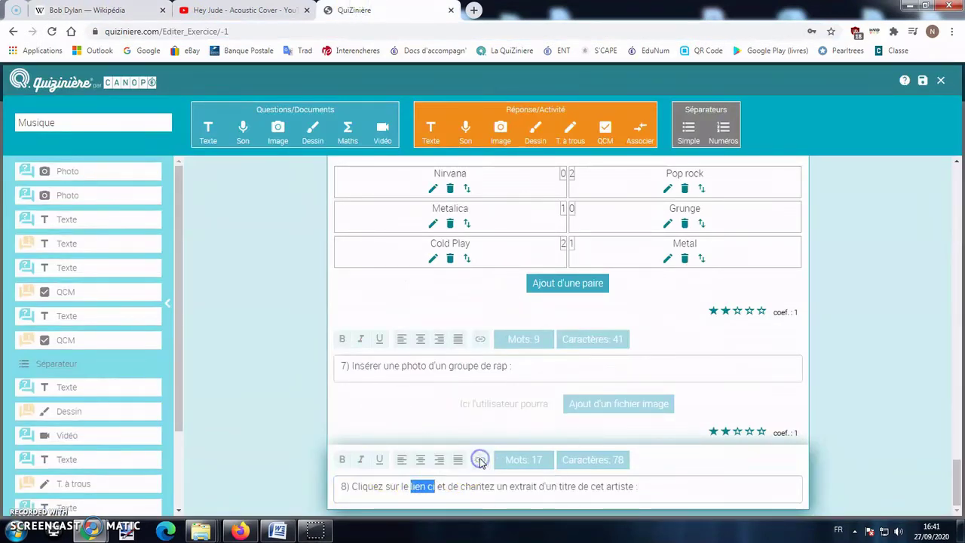
pyautogui.click(432, 487)
pyautogui.moveTo(436, 486); pyautogui.dragTo(410, 487)
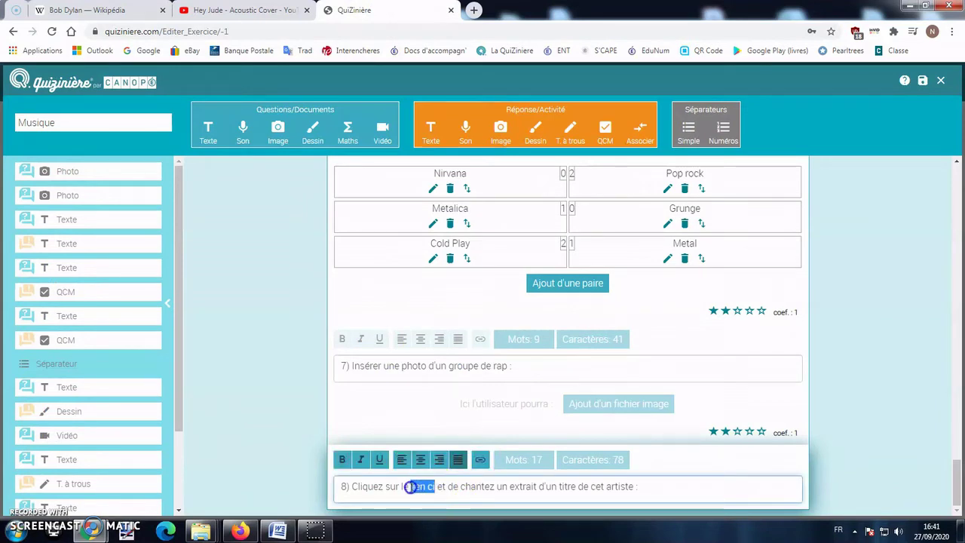
pyautogui.click(480, 460)
pyautogui.rightClick(374, 102)
pyautogui.click(414, 151)
pyautogui.click(525, 127)
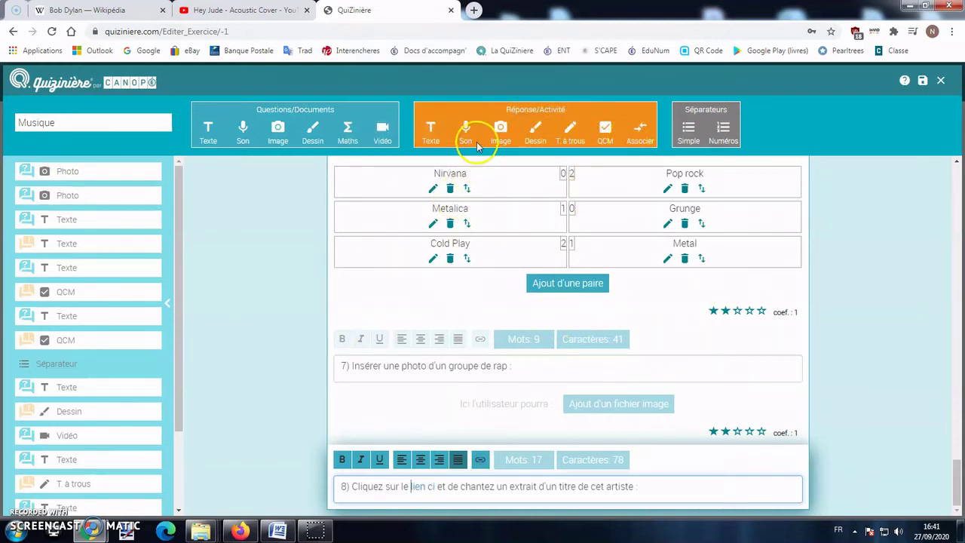
pyautogui.click(467, 136)
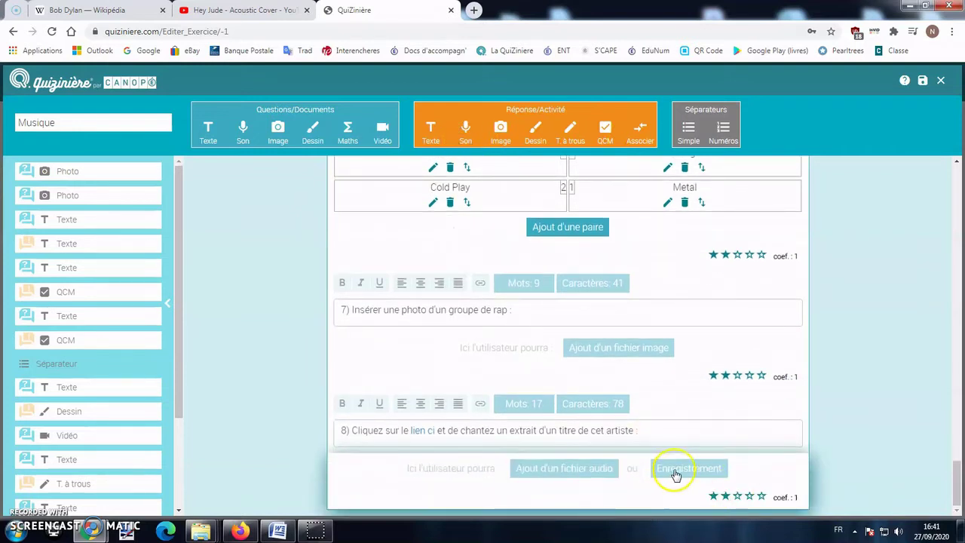
# Add a closing text block reading "Merci, envoyez votre copie" and save the quiz
pyautogui.click(200, 134)
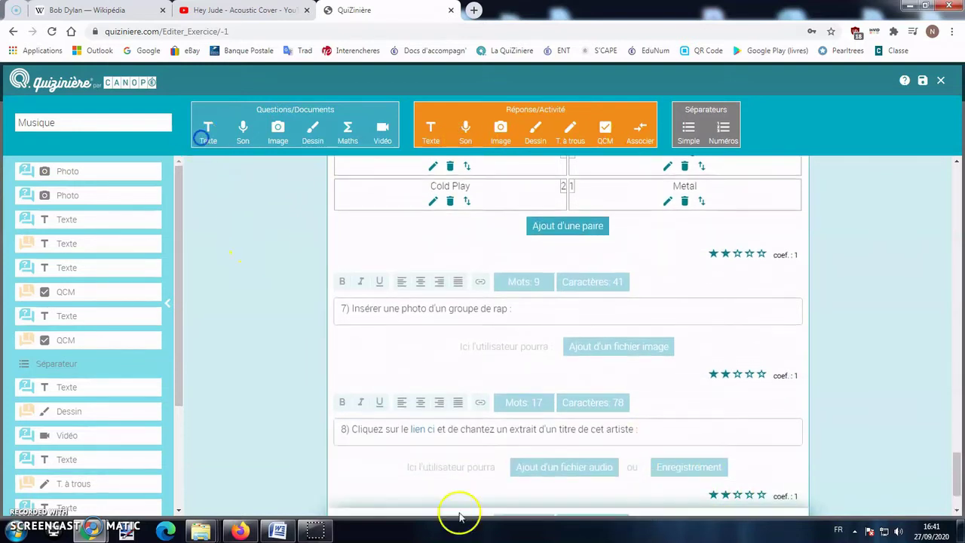
pyautogui.click(422, 491)
pyautogui.write('Merci, envoyez votre copie')
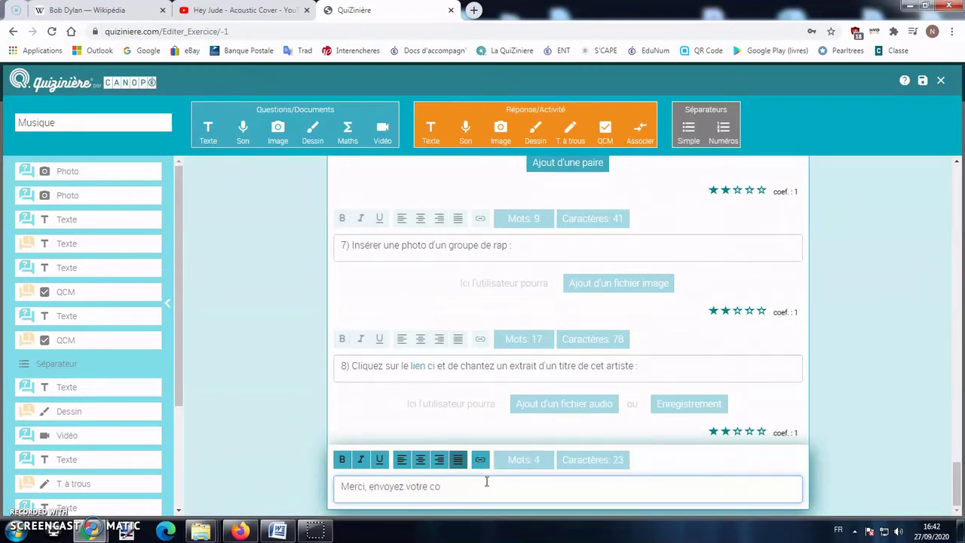
pyautogui.click(923, 81)
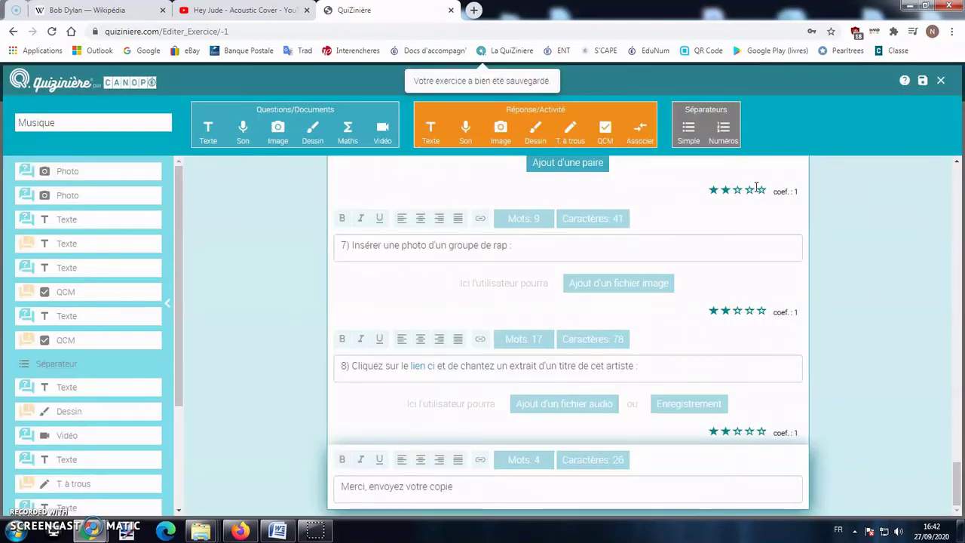
# Try moving the Vidéo module above the Dessin module in the quiz's module order
pyautogui.scroll(-2, 136, 420)
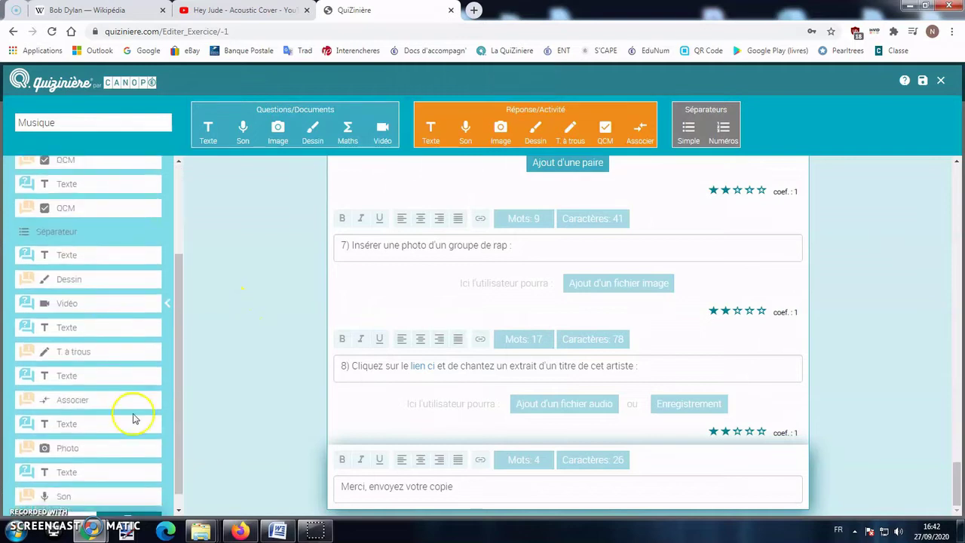
pyautogui.click(70, 287)
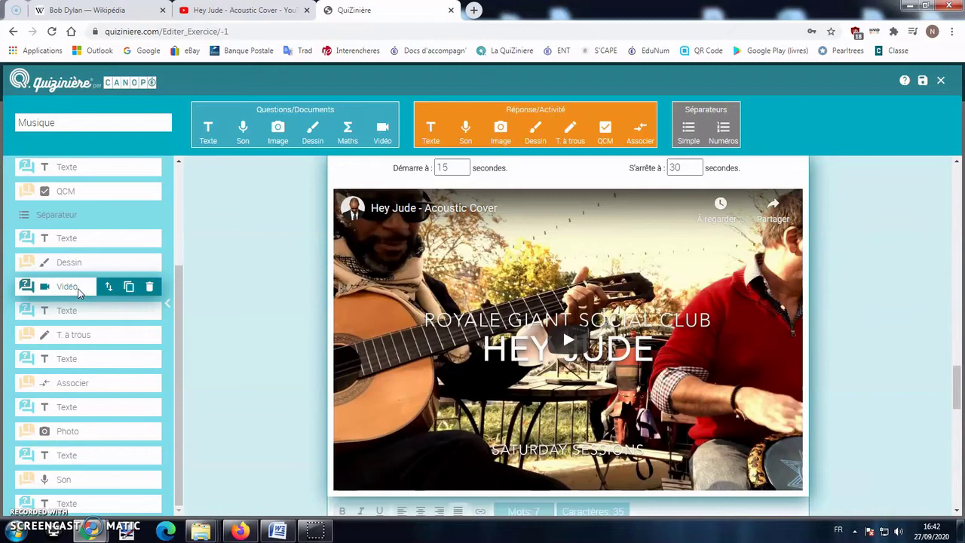
pyautogui.moveTo(78, 292); pyautogui.dragTo(80, 275)
pyautogui.click(108, 286)
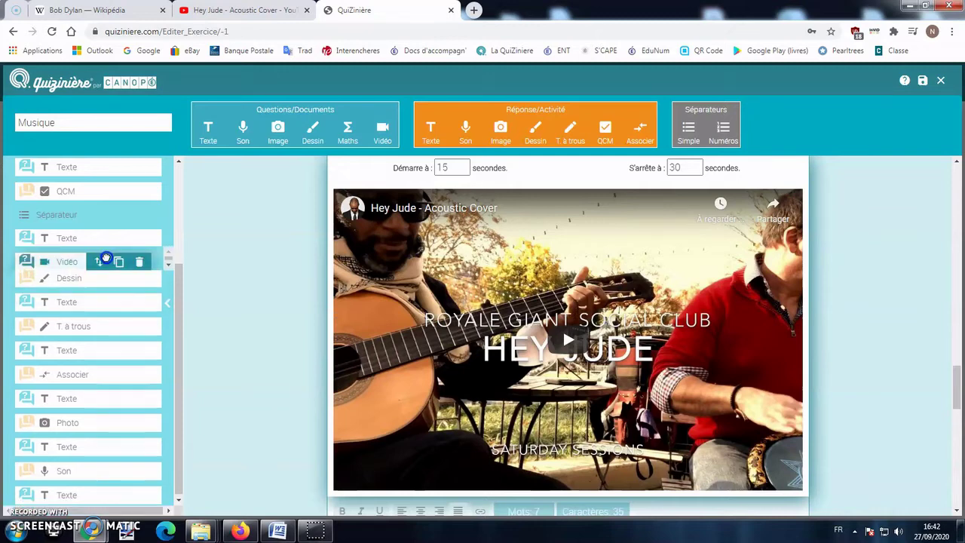
pyautogui.click(107, 265)
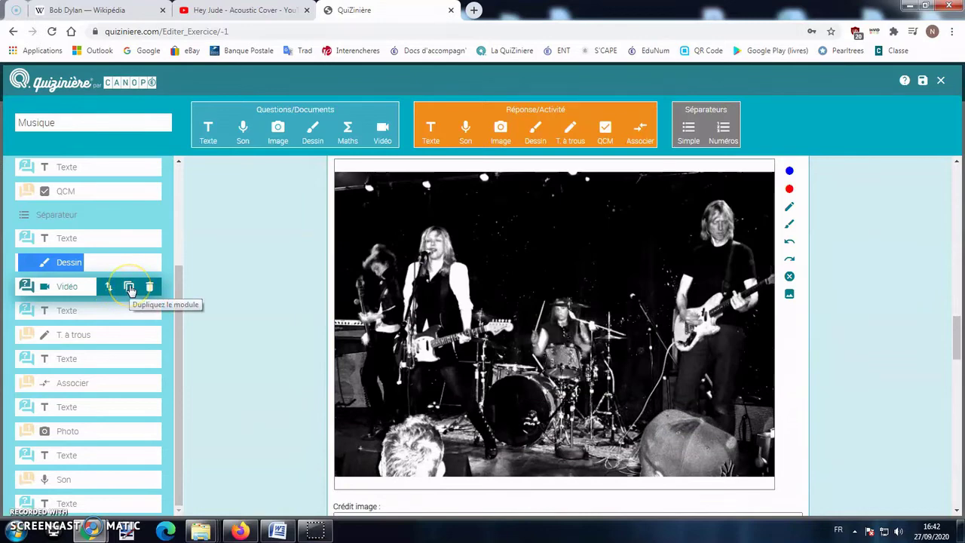
# Duplicate the Vidéo module and delete the duplicate
pyautogui.click(128, 289)
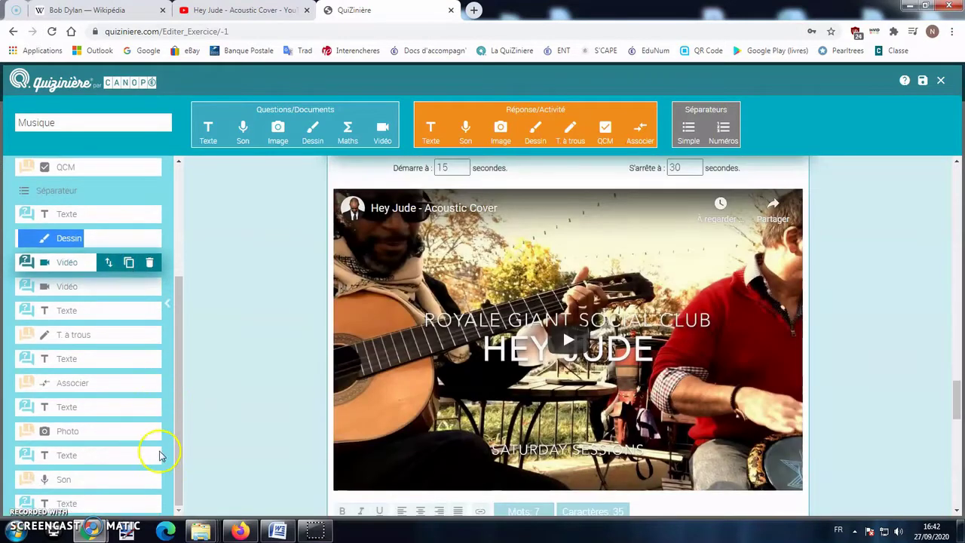
pyautogui.scroll(3, 136, 366)
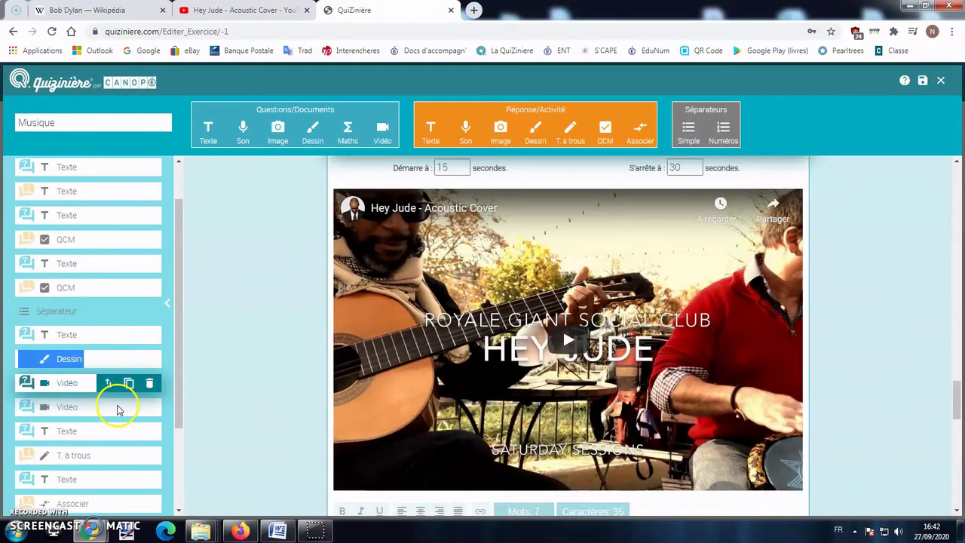
pyautogui.click(89, 407)
pyautogui.click(150, 408)
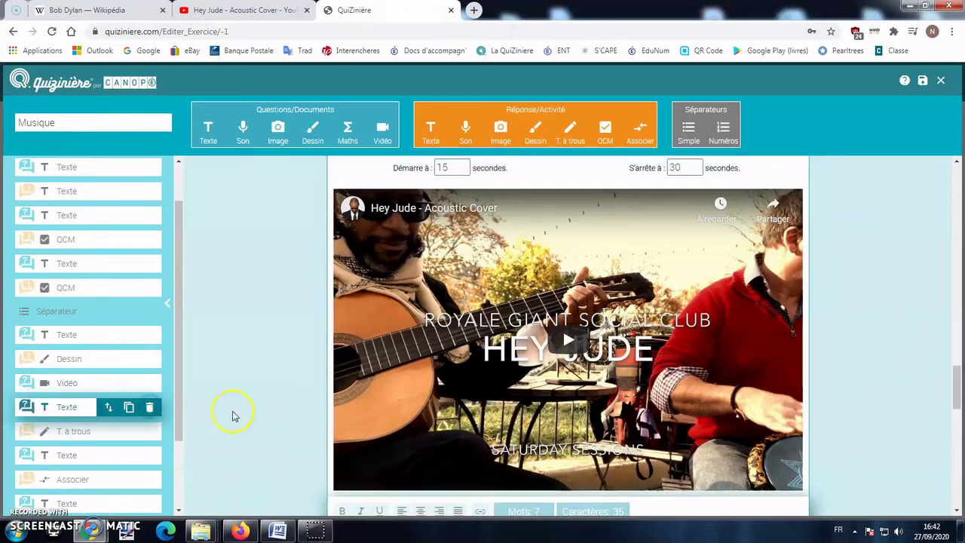
# Insert a question text block reading "Répondez à ce quizz :" between the MUSIQUE TEST image and the guitar photo, and save the quiz
pyautogui.scroll(-1, 178, 409)
pyautogui.scroll(2, 175, 448)
pyautogui.scroll(-10, 200, 435)
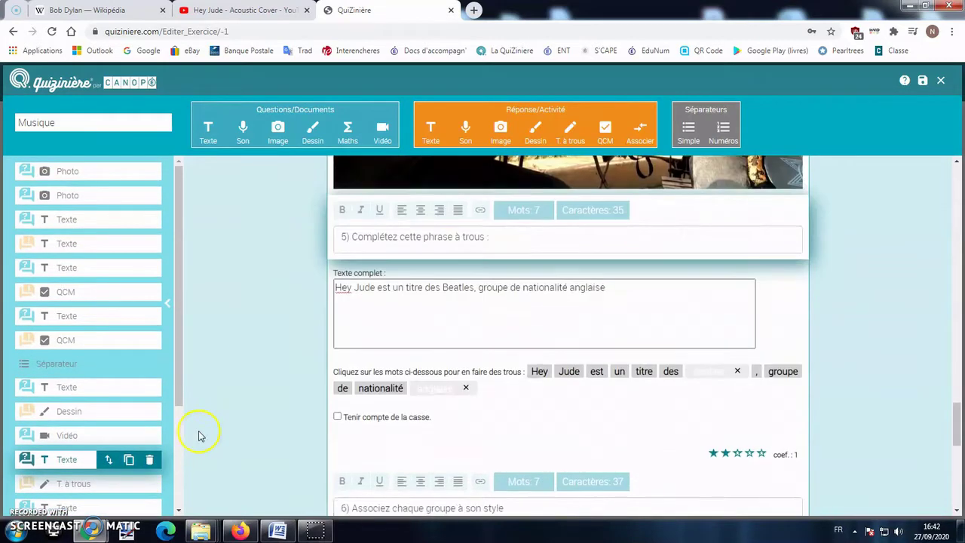
pyautogui.scroll(-2, 181, 383)
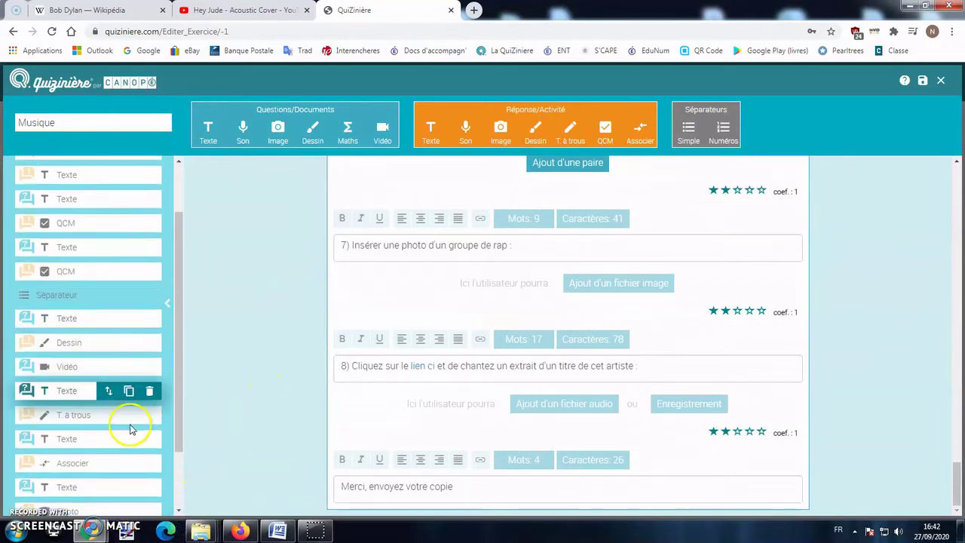
pyautogui.scroll(2, 129, 427)
pyautogui.click(110, 172)
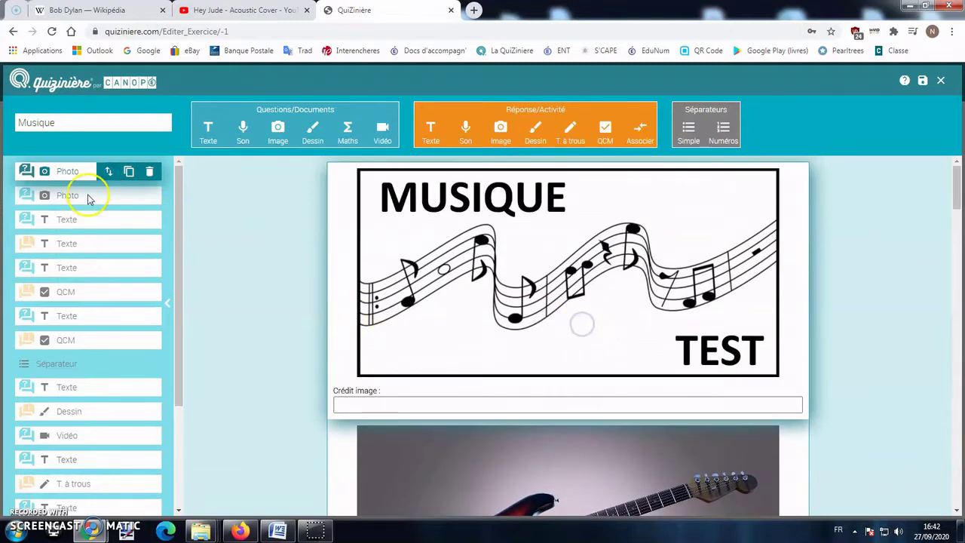
pyautogui.click(208, 128)
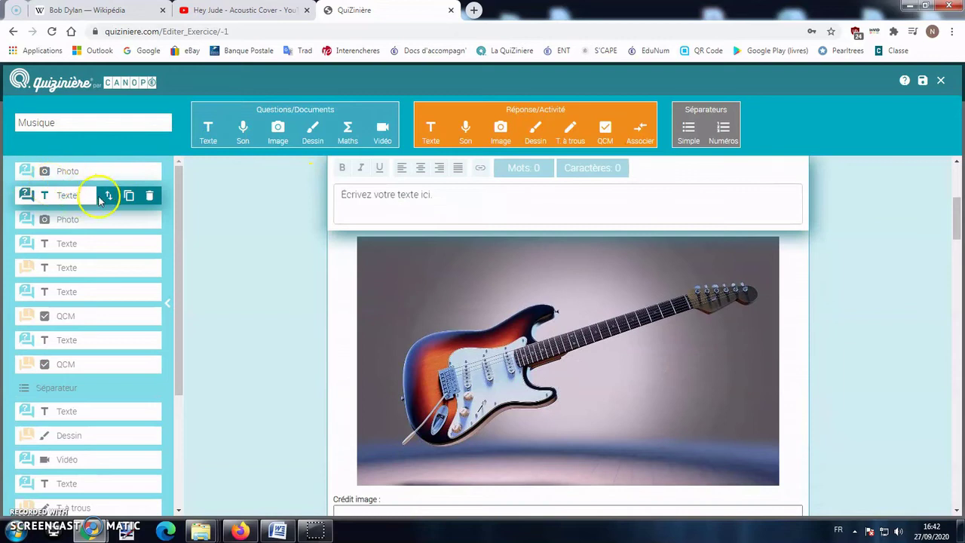
pyautogui.click(347, 198)
pyautogui.click(382, 197)
pyautogui.write('Re')
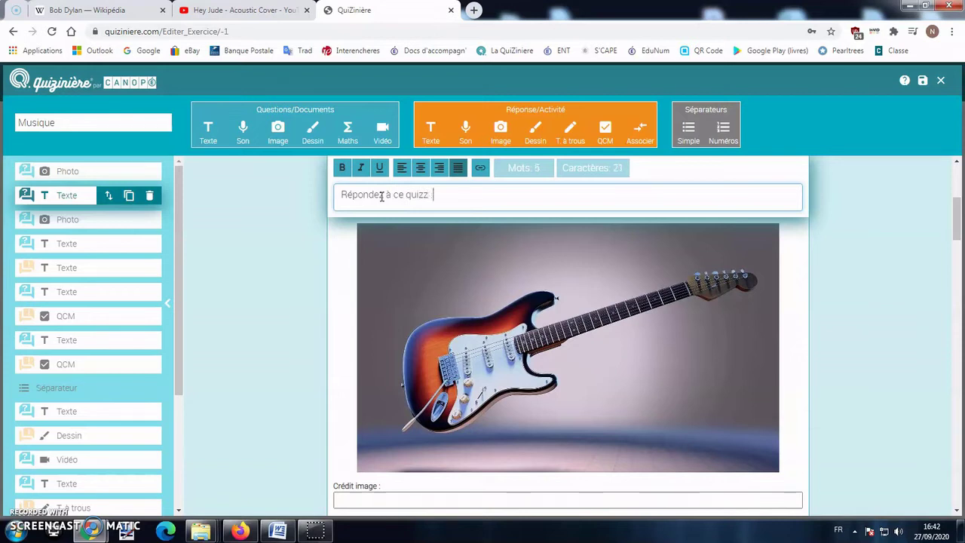
pyautogui.click(923, 79)
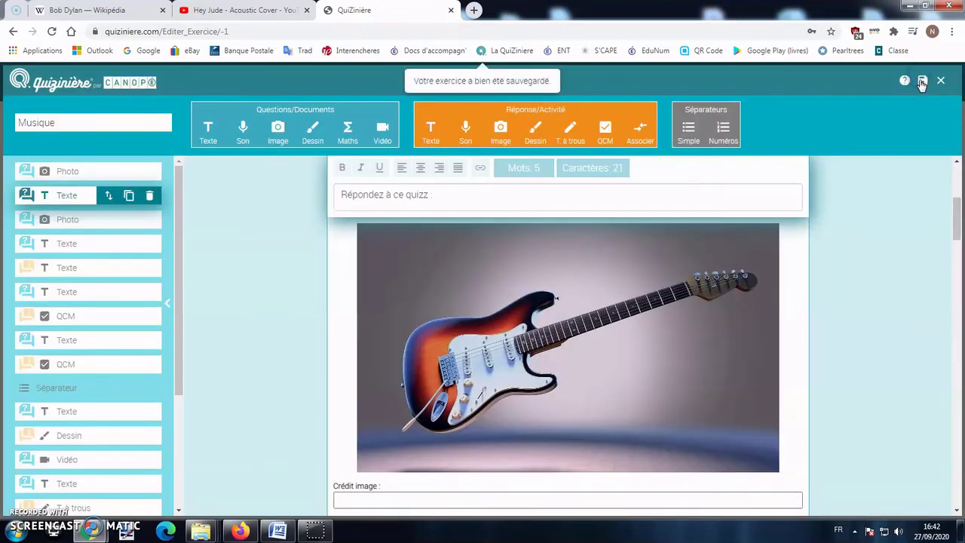
# Close the editor and preview the Musique quiz as a student from the first questions down to the closing text
pyautogui.click(939, 82)
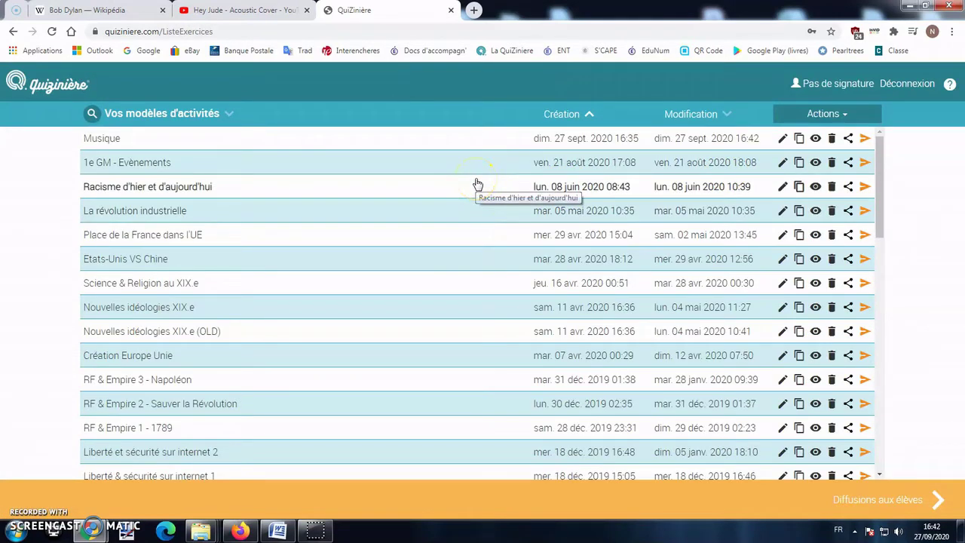
pyautogui.click(814, 141)
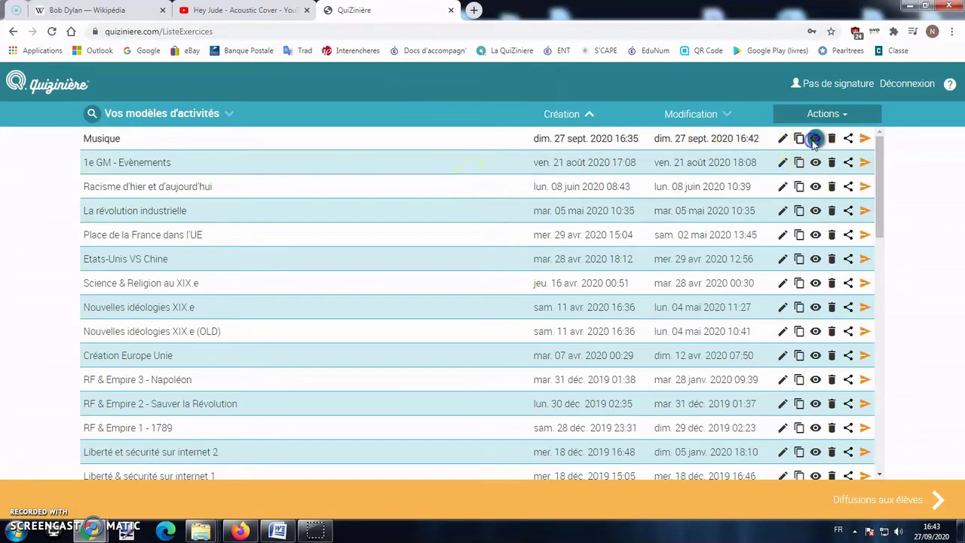
pyautogui.scroll(-10, 603, 275)
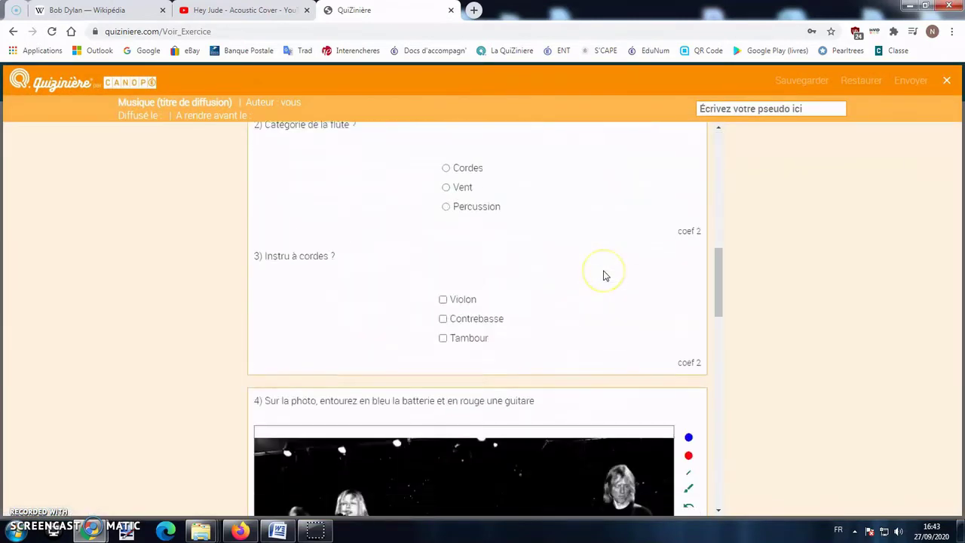
pyautogui.scroll(-15, 603, 275)
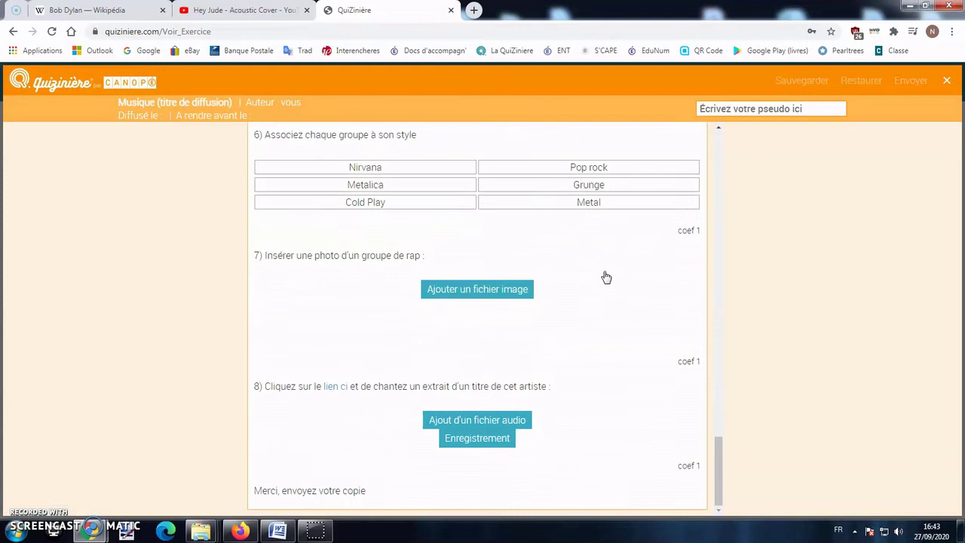
# Close the student preview and duplicate the Musique quiz in the list of activity models
pyautogui.scroll(10, 606, 276)
pyautogui.click(947, 80)
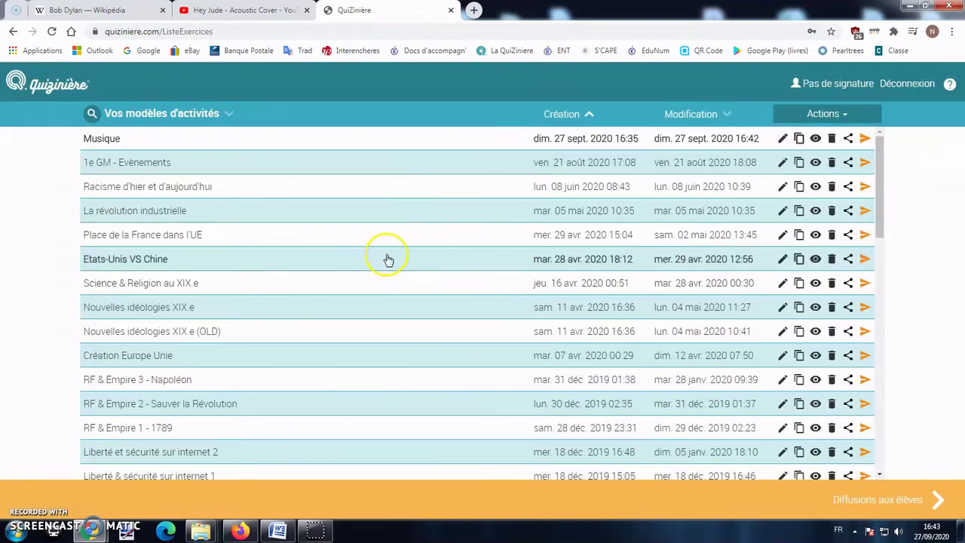
pyautogui.click(798, 139)
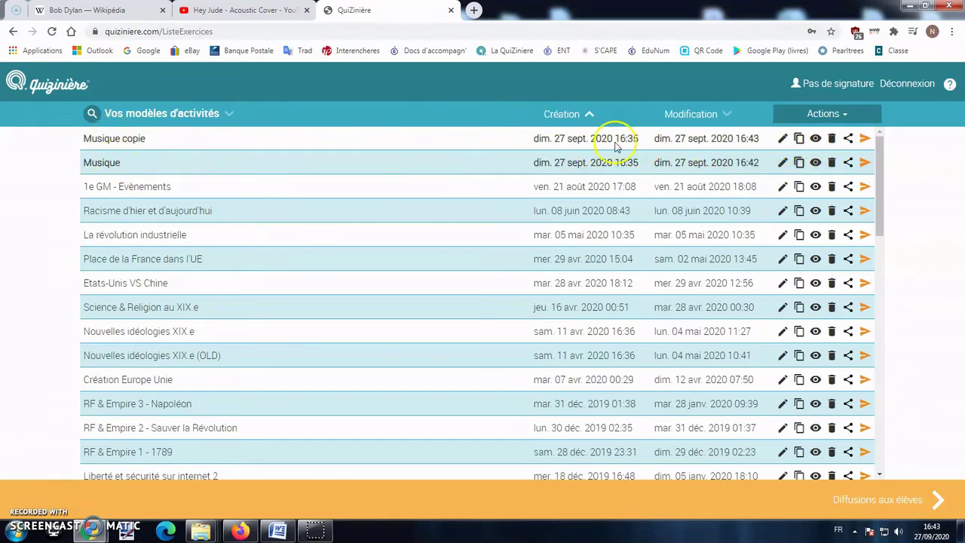
# Open the duplicated Musique quiz for editing, rename it "Musique 2" and save it
pyautogui.click(783, 138)
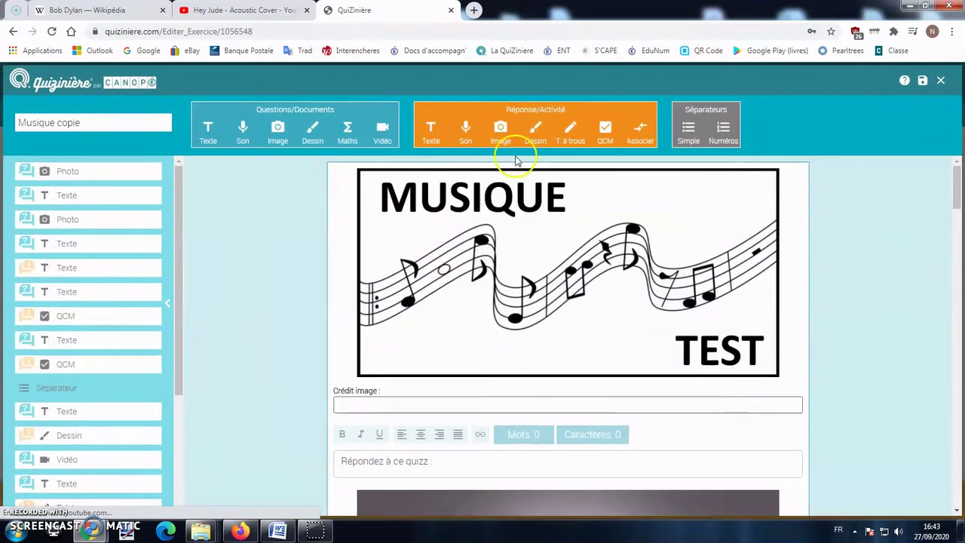
pyautogui.doubleClick(99, 122)
pyautogui.write('2')
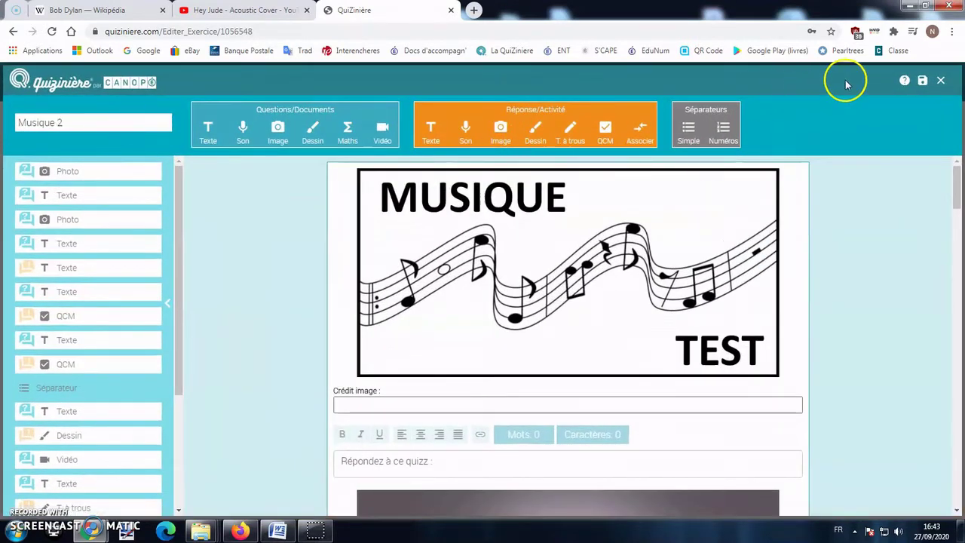
pyautogui.click(922, 80)
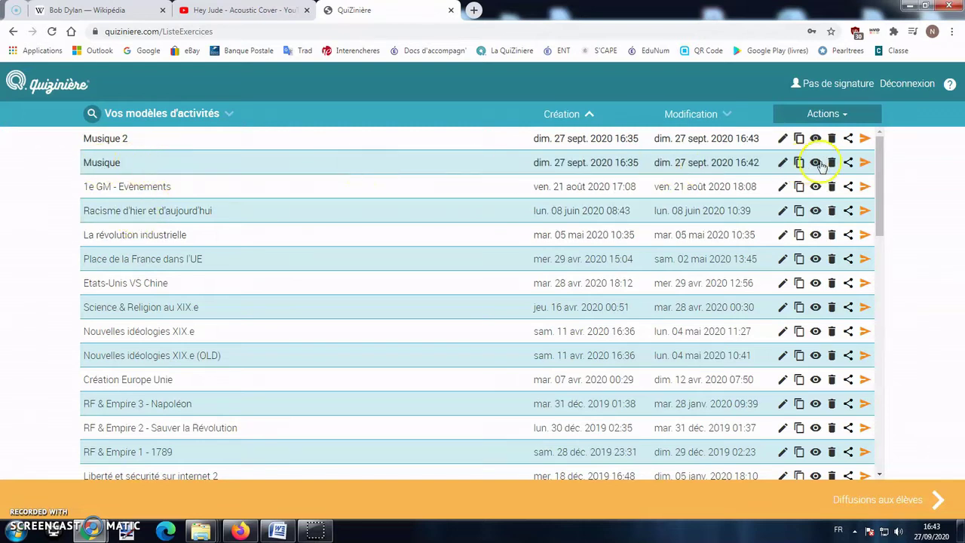
# Create a distribution of the Musique quiz titled "Musique 4A", due 30 September 2020 at 12h, with a maximum of 50 copies
pyautogui.click(864, 166)
pyautogui.click(511, 172)
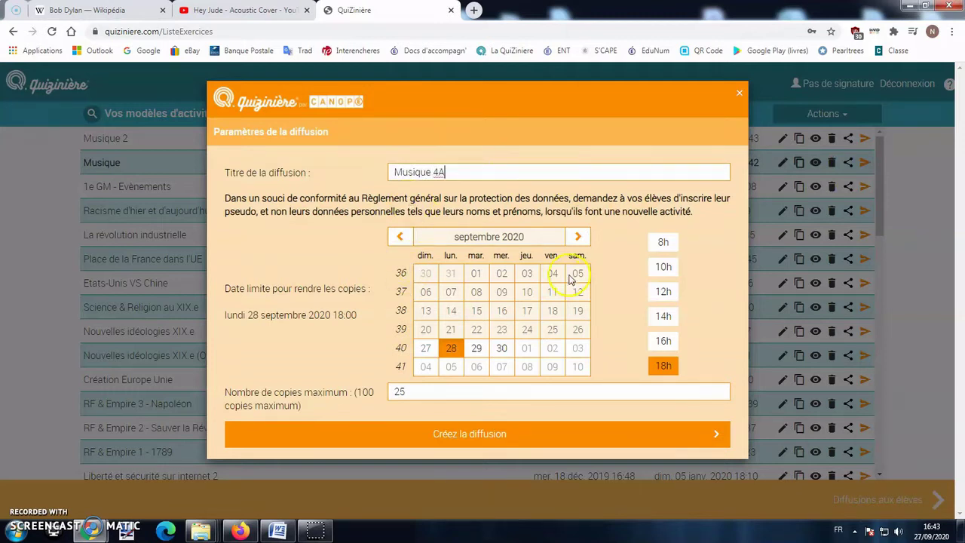
pyautogui.click(501, 348)
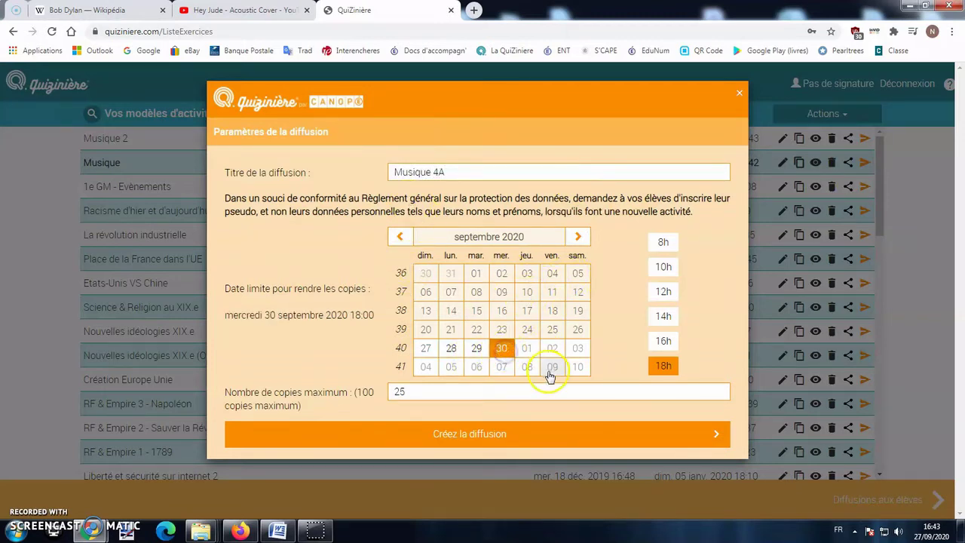
pyautogui.click(663, 316)
pyautogui.click(665, 341)
pyautogui.click(667, 289)
pyautogui.doubleClick(419, 391)
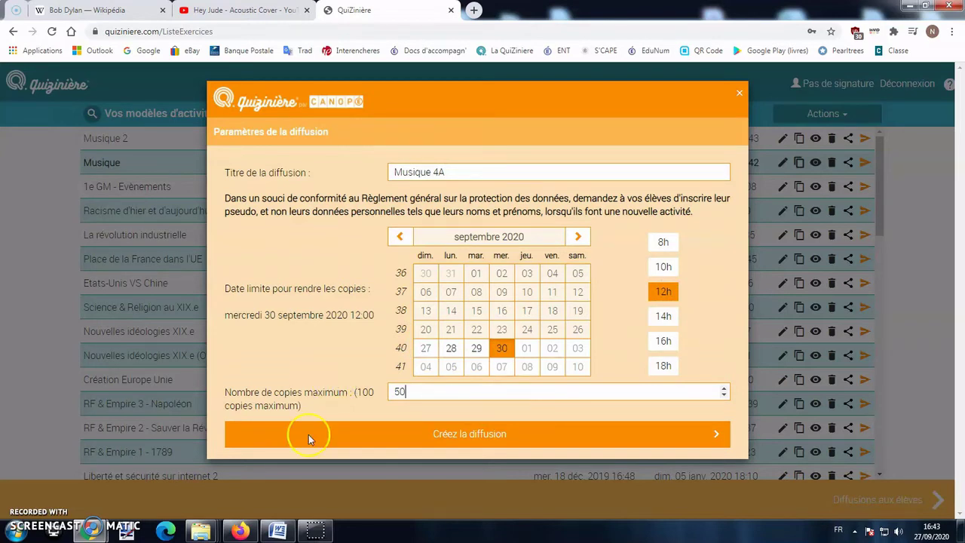
pyautogui.click(440, 432)
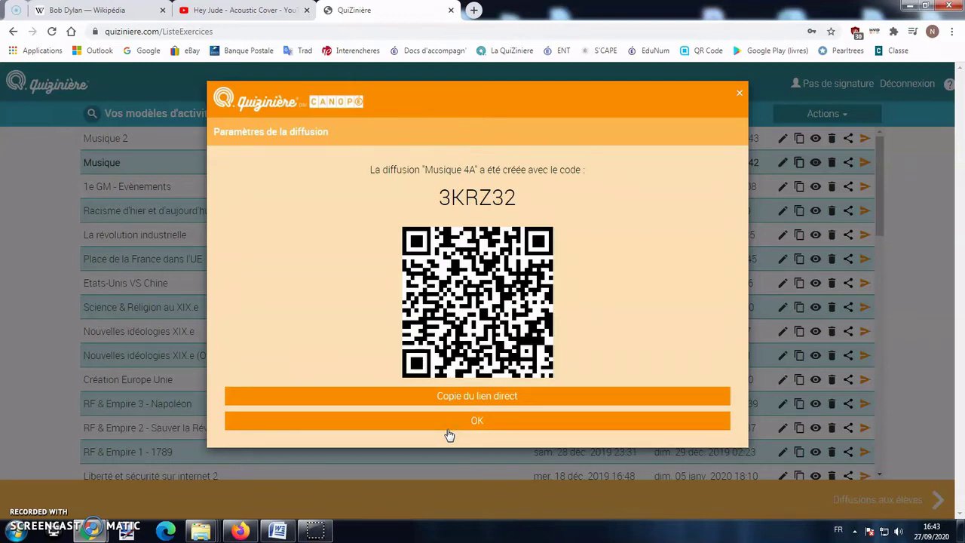
# Copy the distribution's access code and paste it at the start of the blank Word document
pyautogui.doubleClick(471, 196)
pyautogui.rightClick(495, 211)
pyautogui.click(505, 204)
pyautogui.hotkey('alt', 'Tab')
pyautogui.rightClick(369, 110)
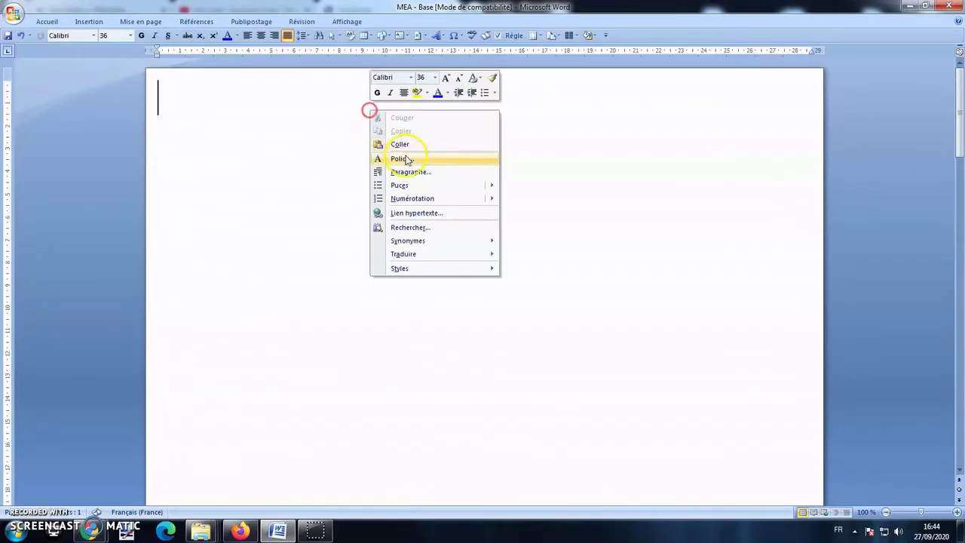
pyautogui.click(401, 144)
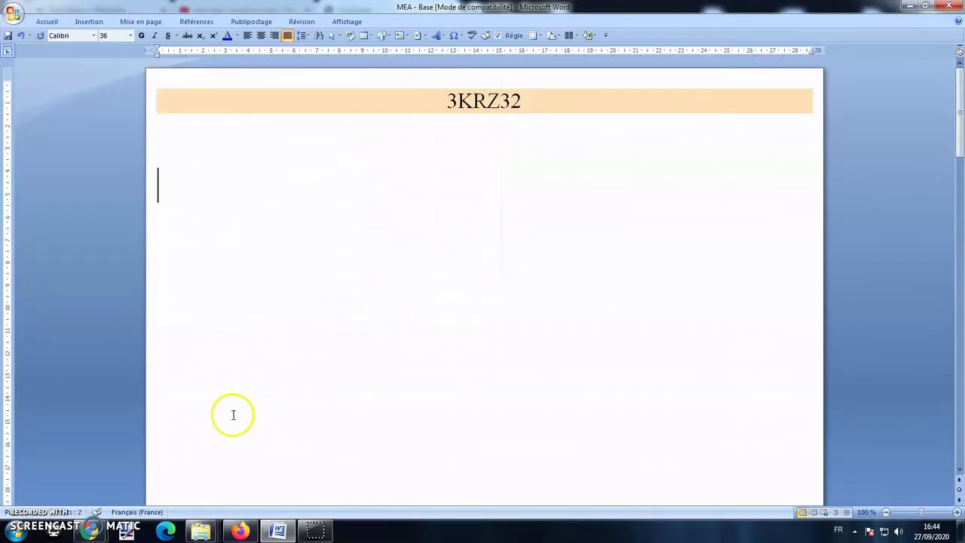
# Return to Quizinière, download the distribution's QR code image, and paste a copy of it below the access code in the Word document
pyautogui.moveTo(89, 531)
pyautogui.click(221, 471)
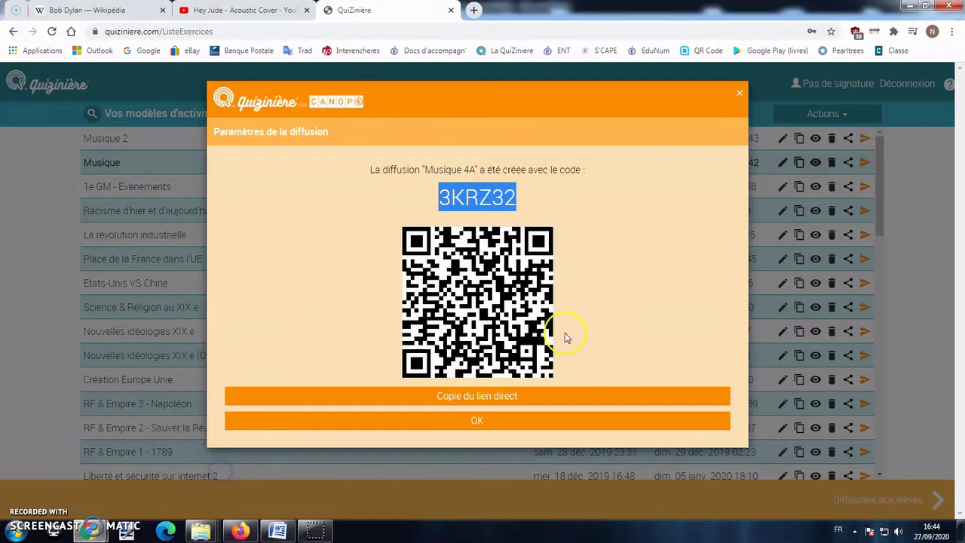
pyautogui.click(513, 305)
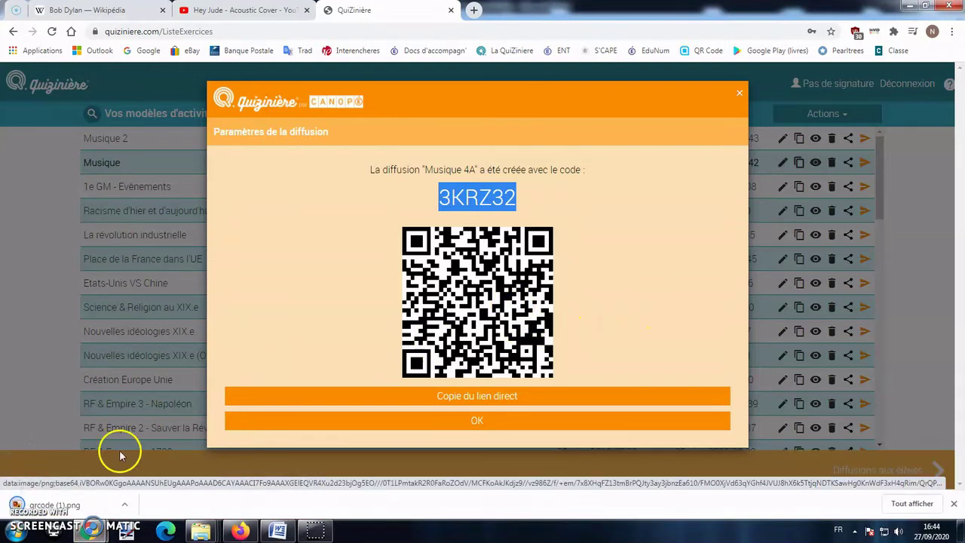
pyautogui.click(106, 505)
pyautogui.rightClick(490, 256)
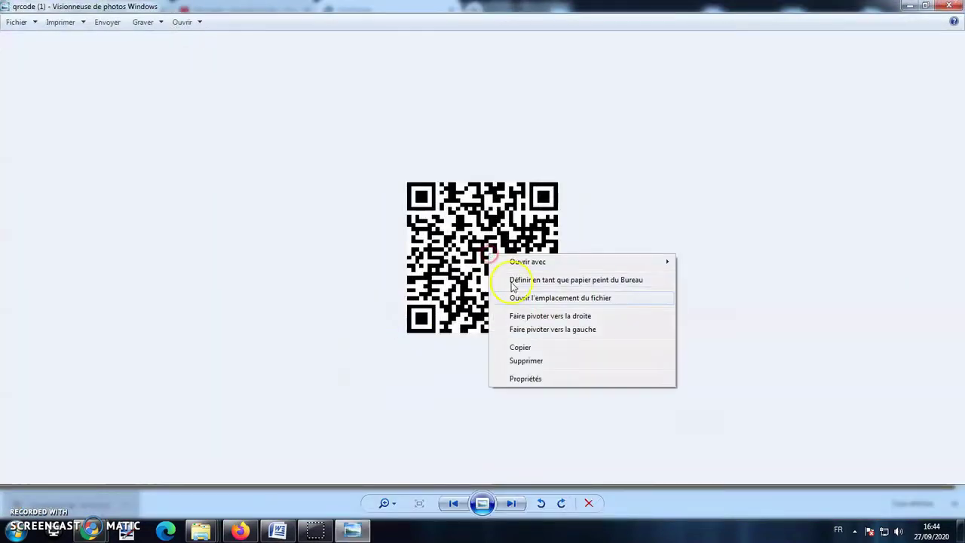
pyautogui.click(521, 346)
pyautogui.rightClick(340, 156)
pyautogui.click(391, 189)
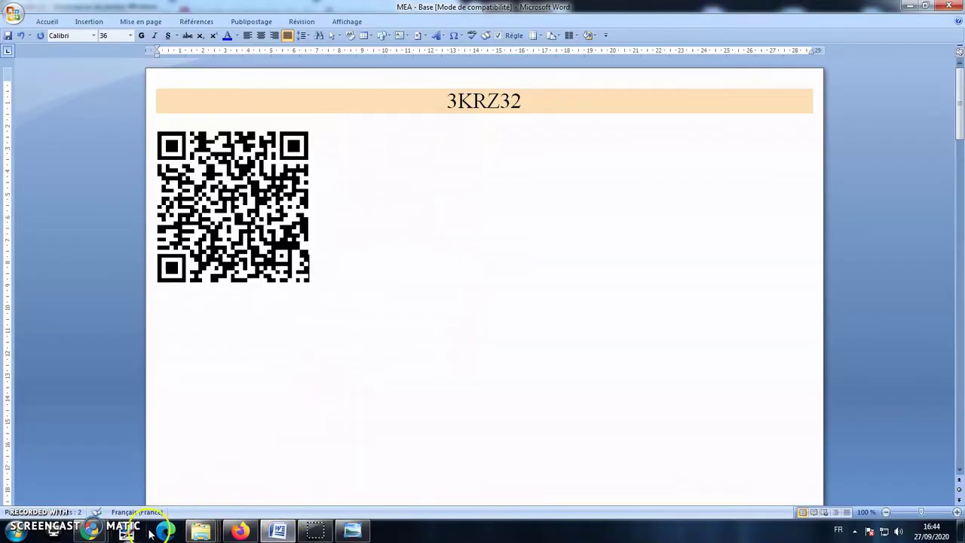